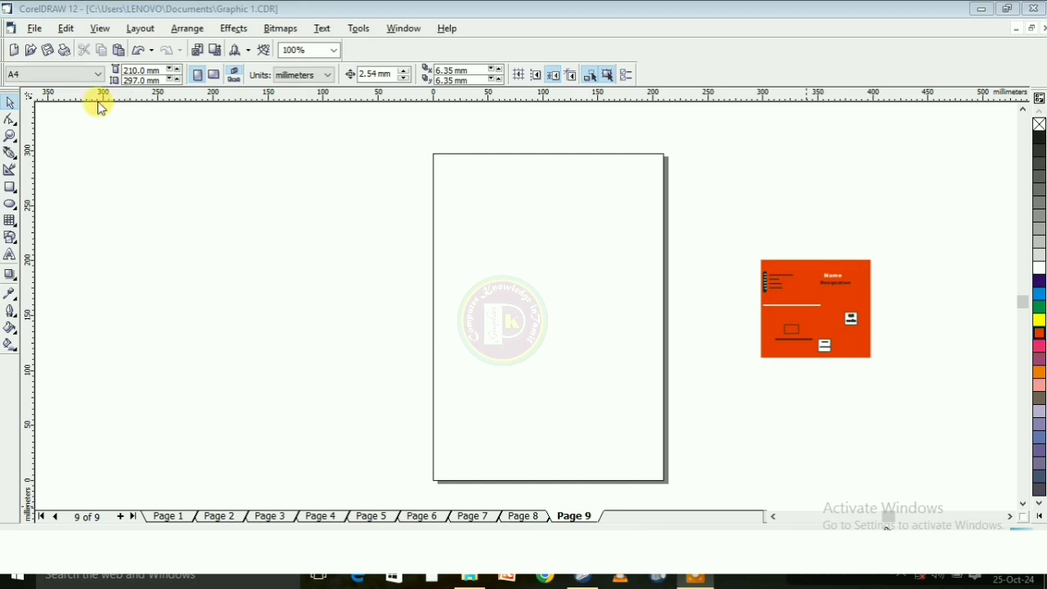
# Set the page size to Business Card in landscape orientation
pyautogui.click(64, 78)
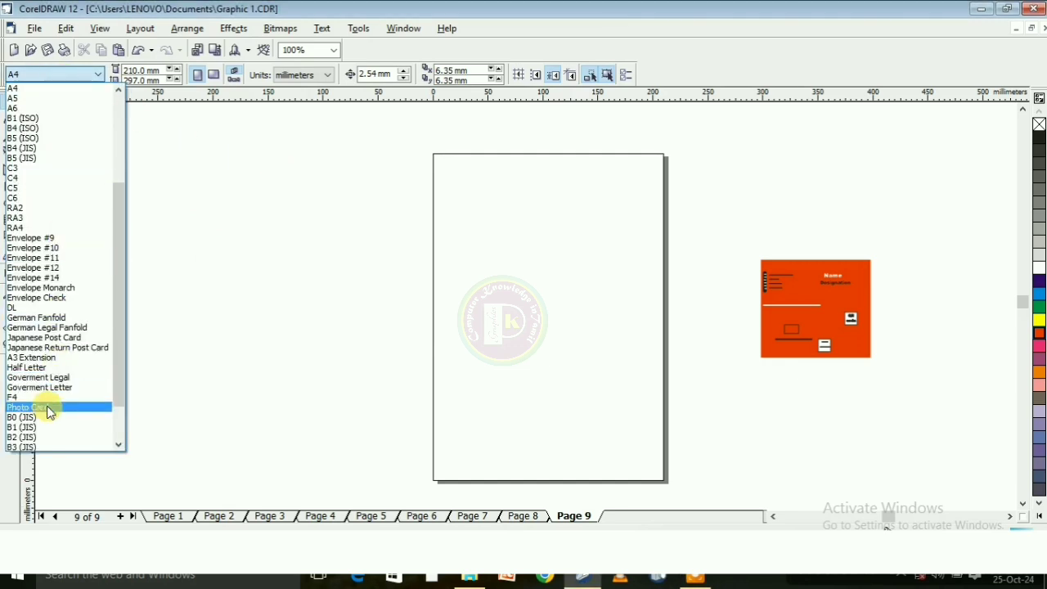
pyautogui.scroll(-2, 42, 396)
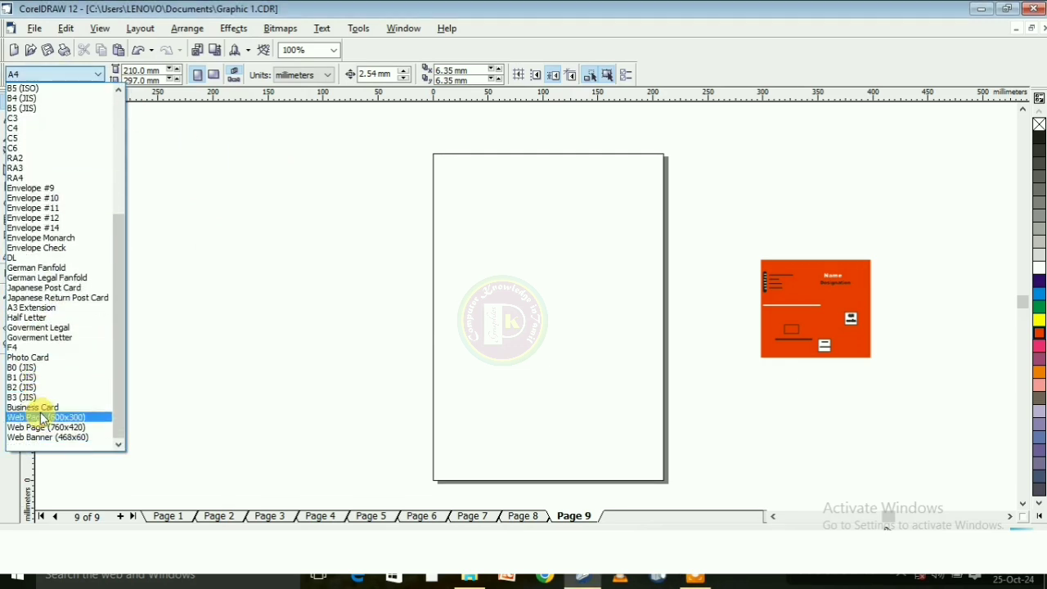
pyautogui.click(38, 404)
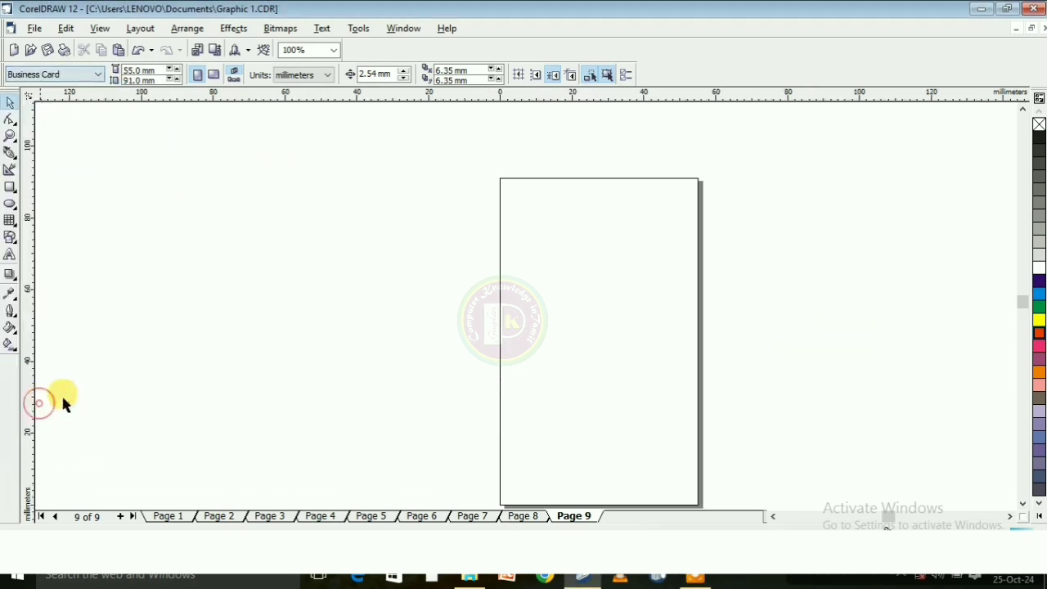
pyautogui.click(214, 75)
# Draw a rectangle about 91 by 54 mm covering the whole card page and fill it white
pyautogui.scroll(-2, 307, 146)
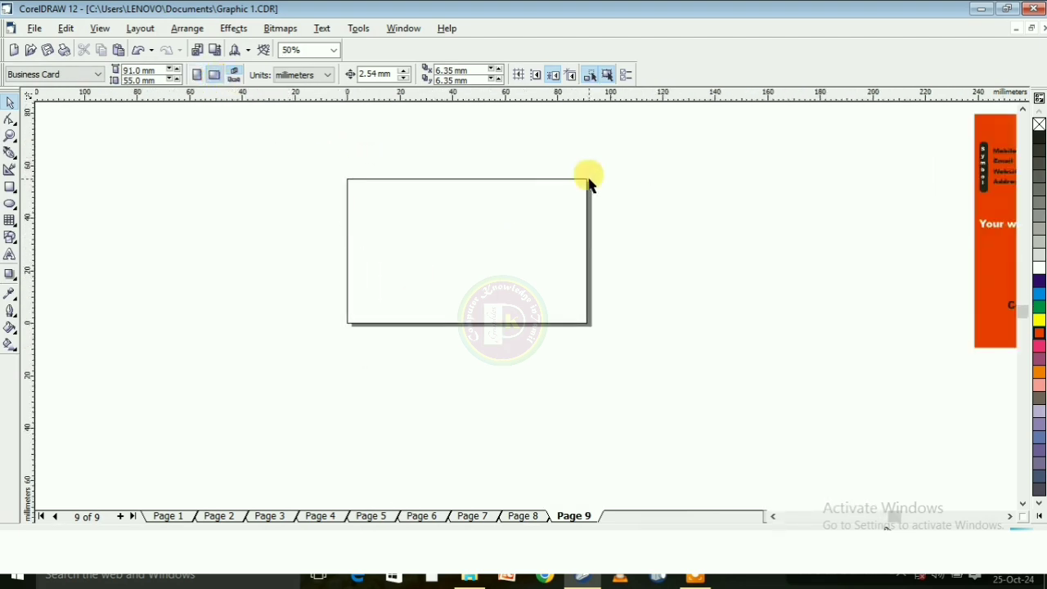
pyautogui.scroll(2, 589, 184)
pyautogui.scroll(1, 172, 178)
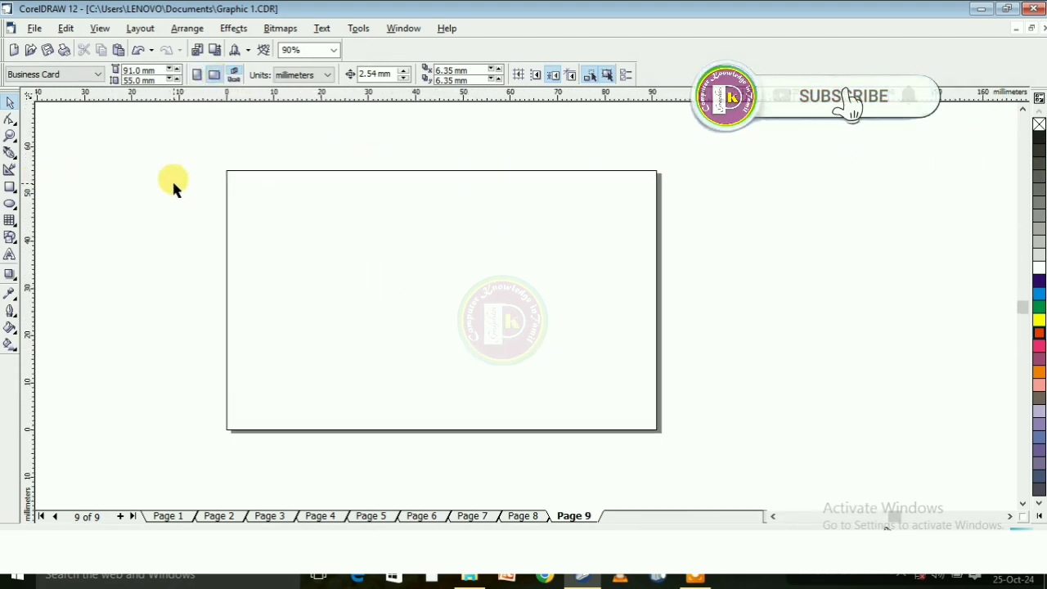
pyautogui.click(10, 187)
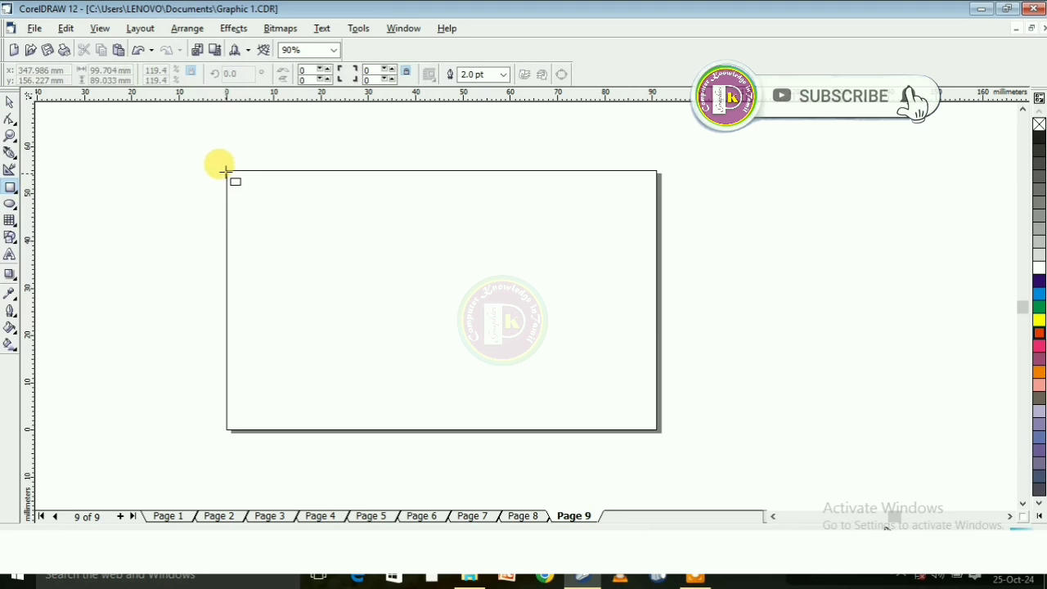
pyautogui.moveTo(225, 171); pyautogui.dragTo(659, 429)
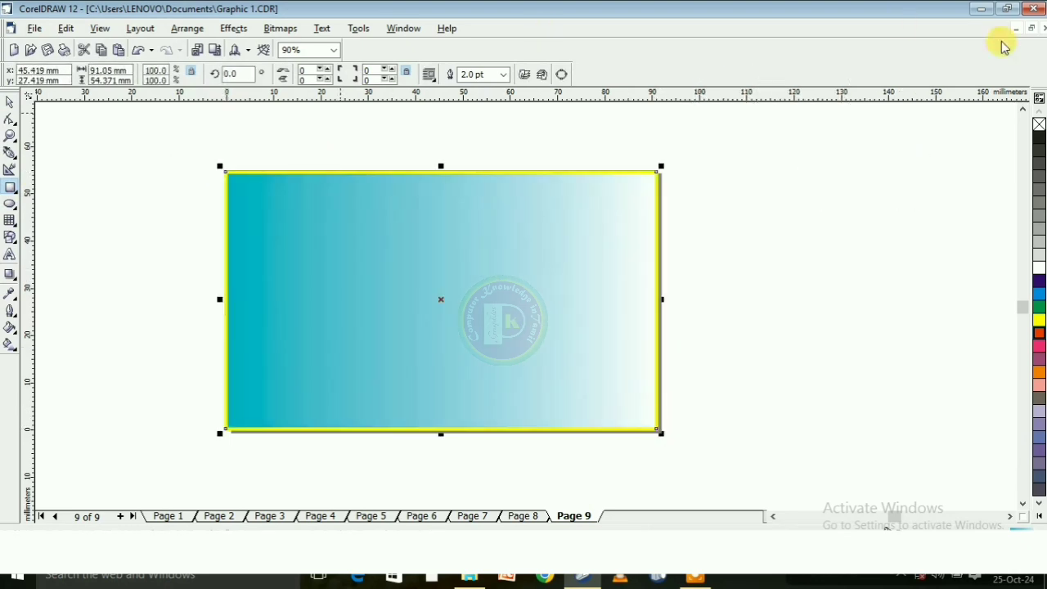
pyautogui.click(1038, 270)
# Draw a closed chevron-shaped band about 19 by 54 mm from the card's top edge to its bottom edge with the Pen tool
pyautogui.click(10, 153)
pyautogui.click(381, 172)
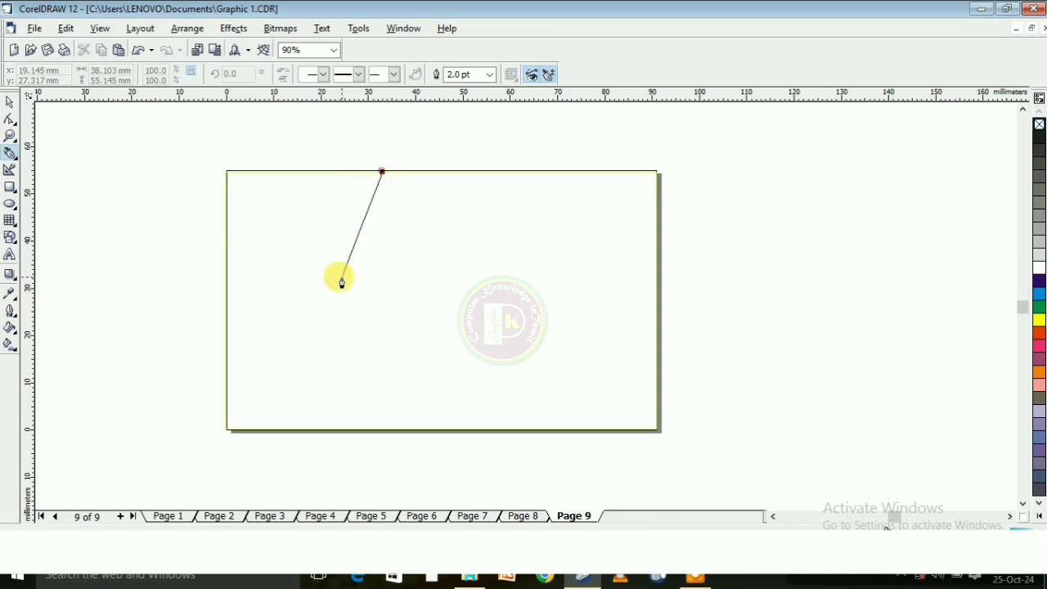
pyautogui.click(352, 260)
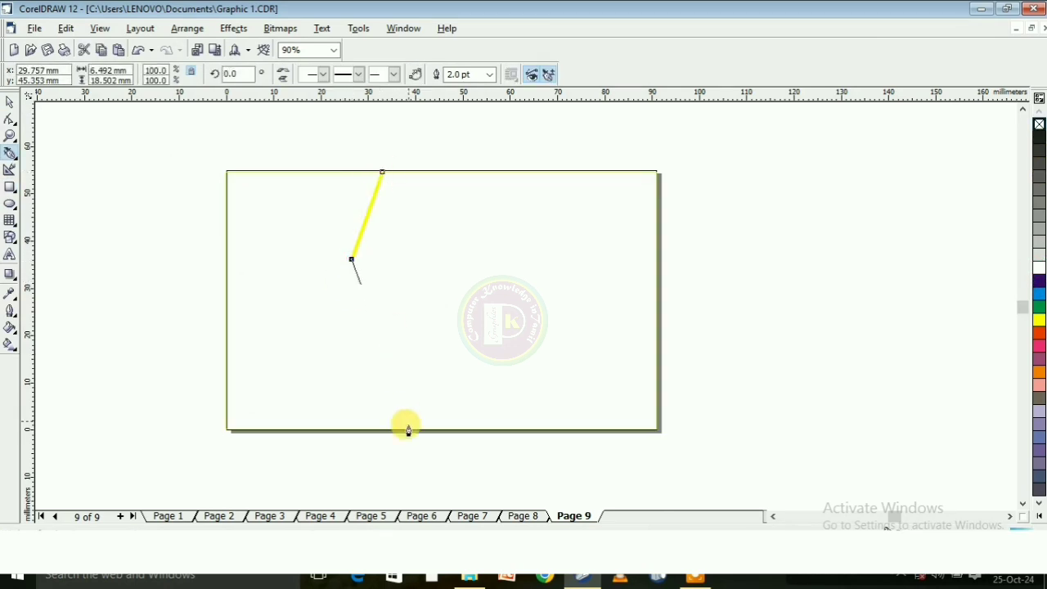
pyautogui.click(407, 428)
pyautogui.click(440, 429)
pyautogui.click(383, 258)
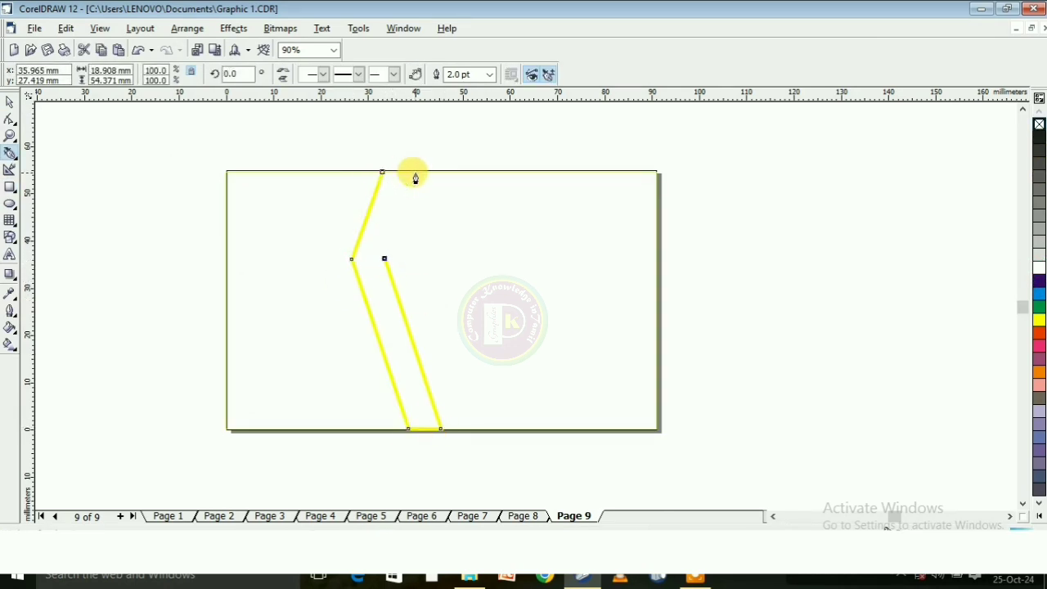
pyautogui.click(416, 171)
pyautogui.click(381, 175)
# Set the chevron band's outline to None and fill it with magenta
pyautogui.click(490, 75)
pyautogui.click(462, 88)
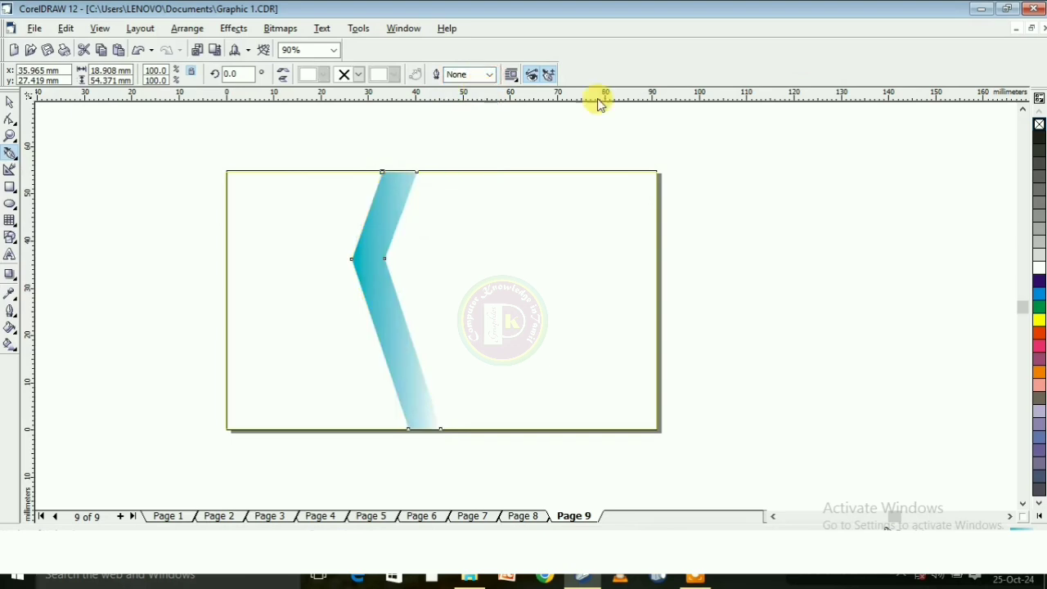
pyautogui.click(1040, 344)
pyautogui.press('Escape')
# Draw a triangle about 25 by 19 mm in the card's top-left corner with the Pen tool
pyautogui.click(9, 152)
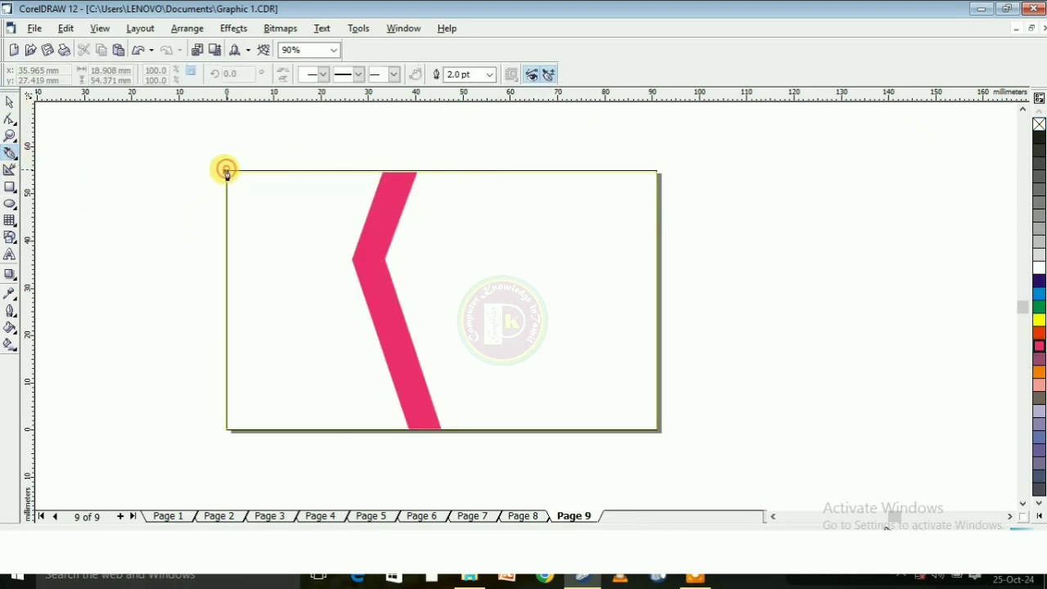
pyautogui.click(226, 172)
pyautogui.click(226, 260)
pyautogui.click(344, 171)
pyautogui.click(226, 172)
# Set the corner triangle's outline to None and fill it with magenta
pyautogui.click(489, 74)
pyautogui.click(462, 89)
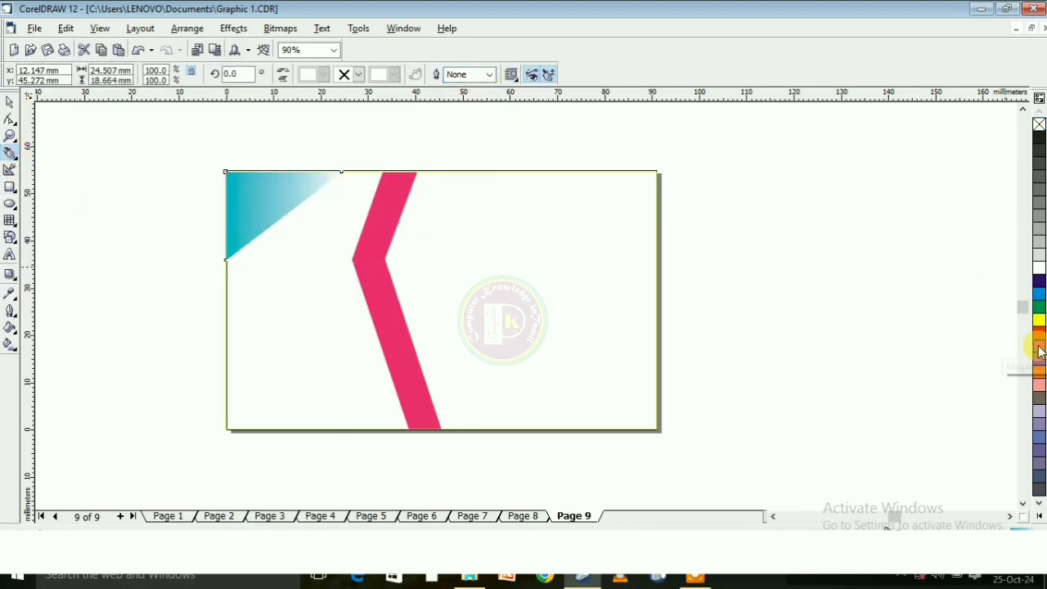
pyautogui.click(1040, 345)
pyautogui.press('space')
pyautogui.click(76, 151)
# Draw a slanted horizontal bar about 36 by 7 mm from the corner triangle across the upper part of the magenta band
pyautogui.click(10, 152)
pyautogui.click(300, 203)
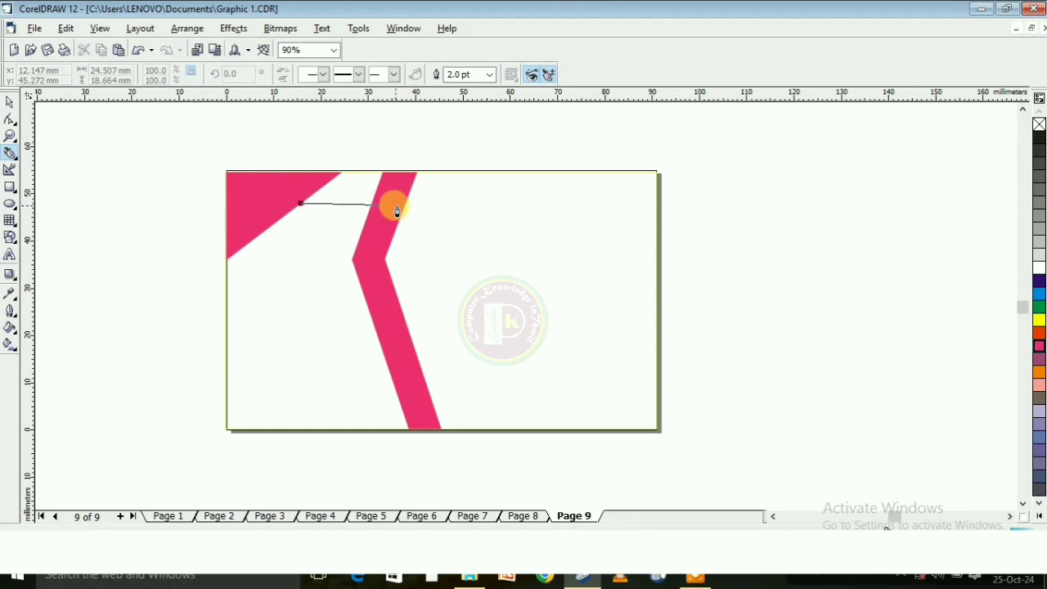
pyautogui.click(424, 204)
pyautogui.click(410, 236)
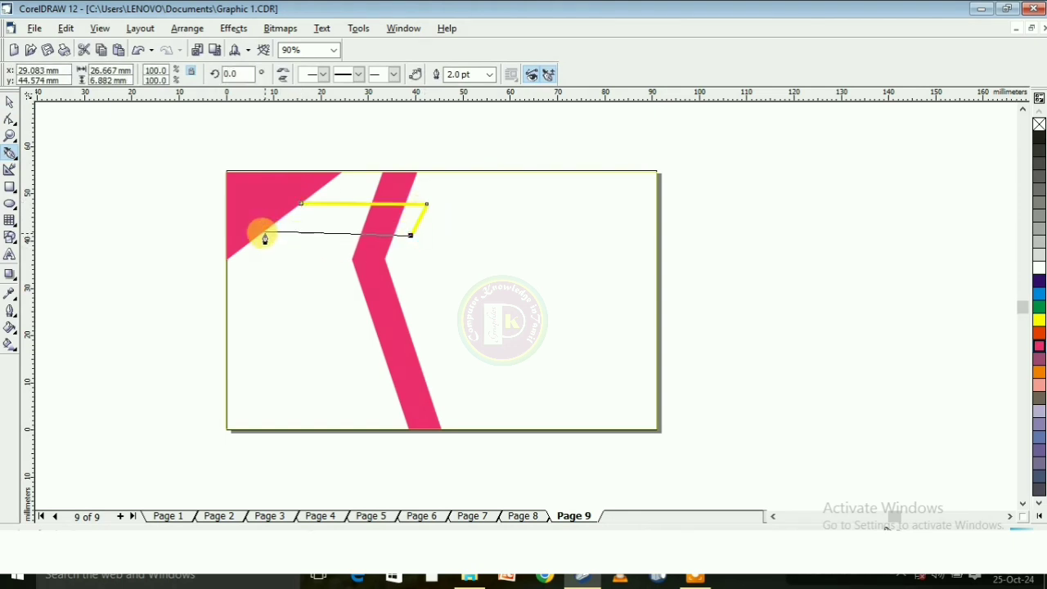
pyautogui.click(300, 203)
# Fill the upper slanted bar with black and set its outline to None
pyautogui.click(1039, 137)
pyautogui.click(489, 74)
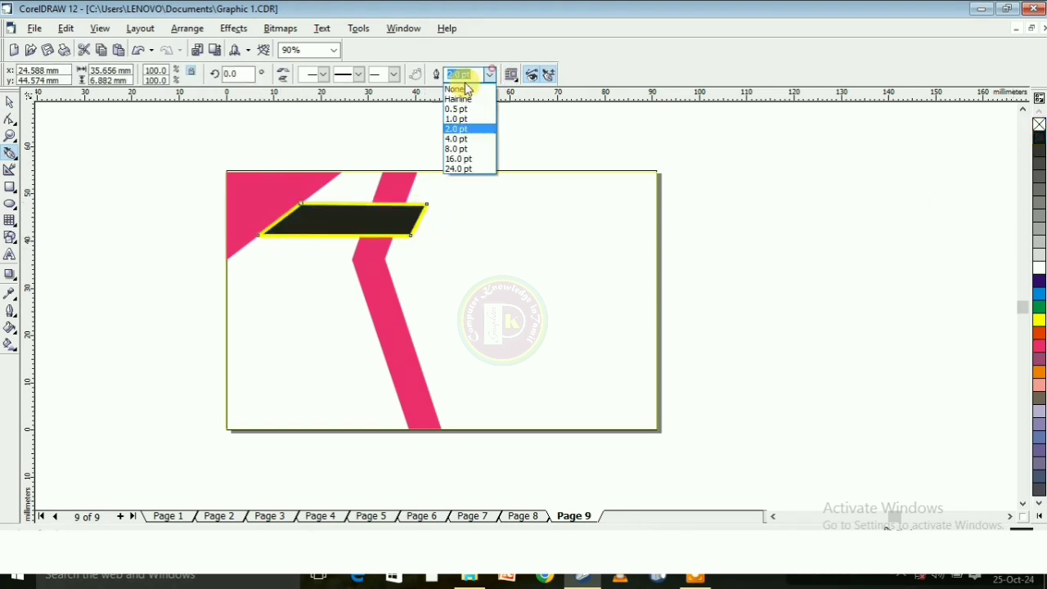
pyautogui.click(463, 86)
# Move the upper black bar slightly down and left and widen it to about 37 mm to meet the corner triangle
pyautogui.click(14, 106)
pyautogui.moveTo(370, 217); pyautogui.dragTo(360, 228)
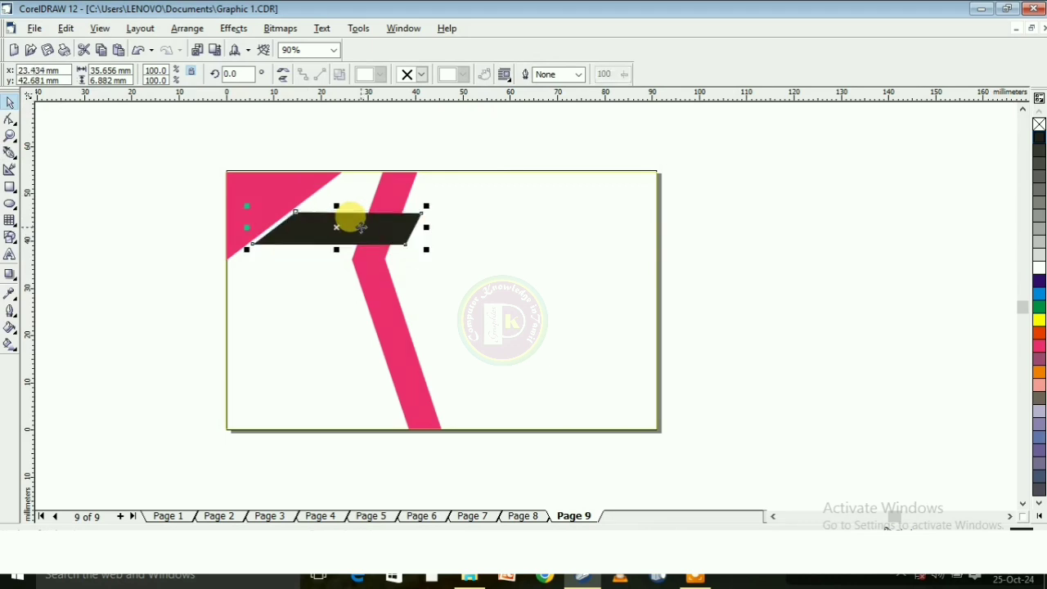
pyautogui.moveTo(248, 227); pyautogui.dragTo(240, 227)
# Draw a small black fold triangle about 4 by 4 mm, without outline, at the upper bar's right end beside the magenta band
pyautogui.click(10, 153)
pyautogui.click(409, 194)
pyautogui.click(399, 211)
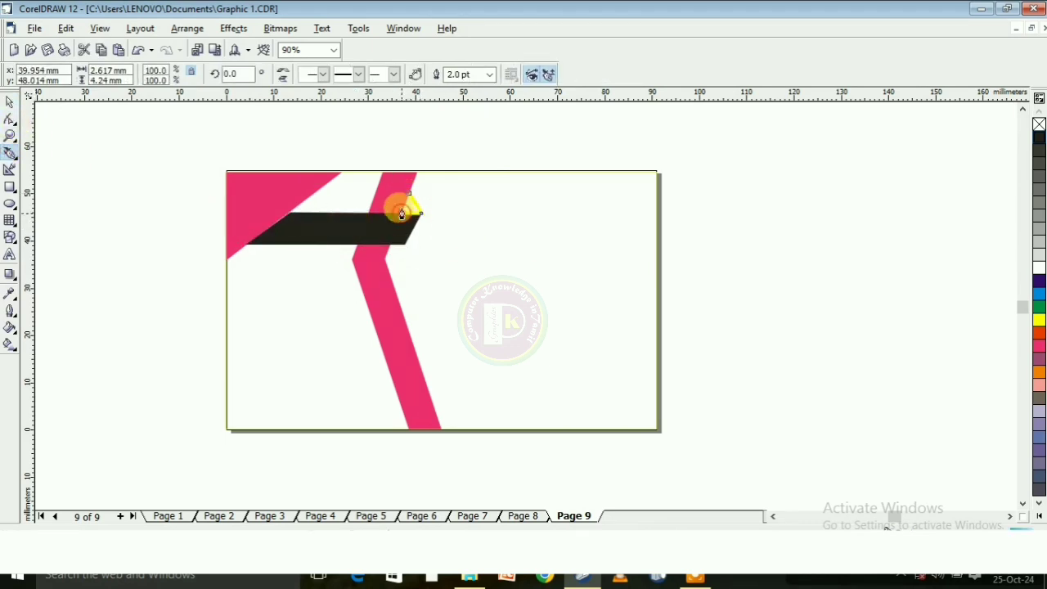
pyautogui.click(422, 213)
pyautogui.click(1039, 138)
pyautogui.click(489, 74)
pyautogui.click(463, 87)
pyautogui.click(10, 101)
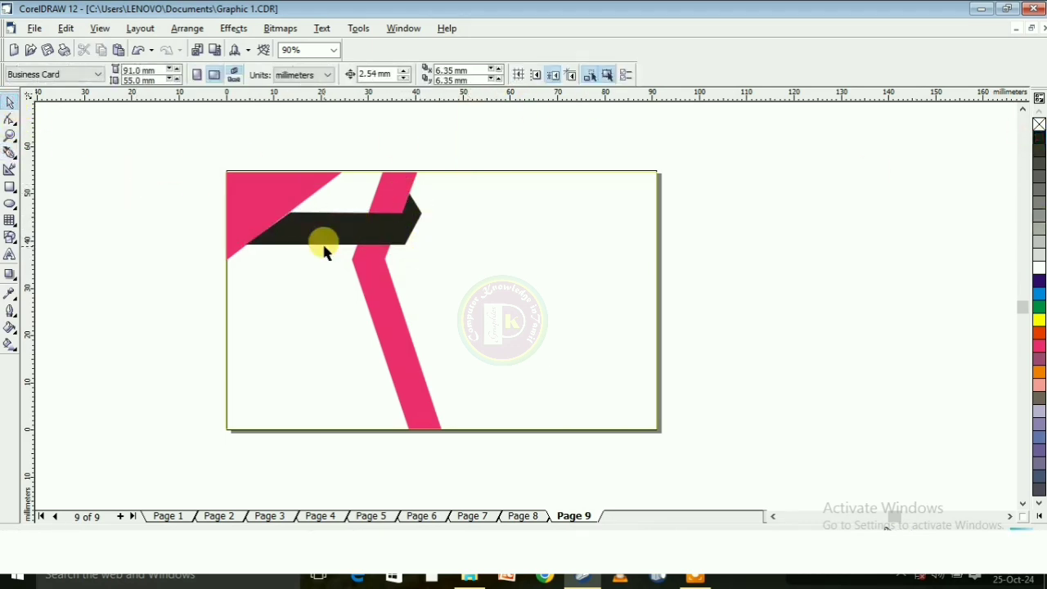
# Draw a horizontal bar about 57 by 5.5 mm near the card's bottom, from left of the magenta band to the right edge
pyautogui.click(10, 153)
pyautogui.click(388, 393)
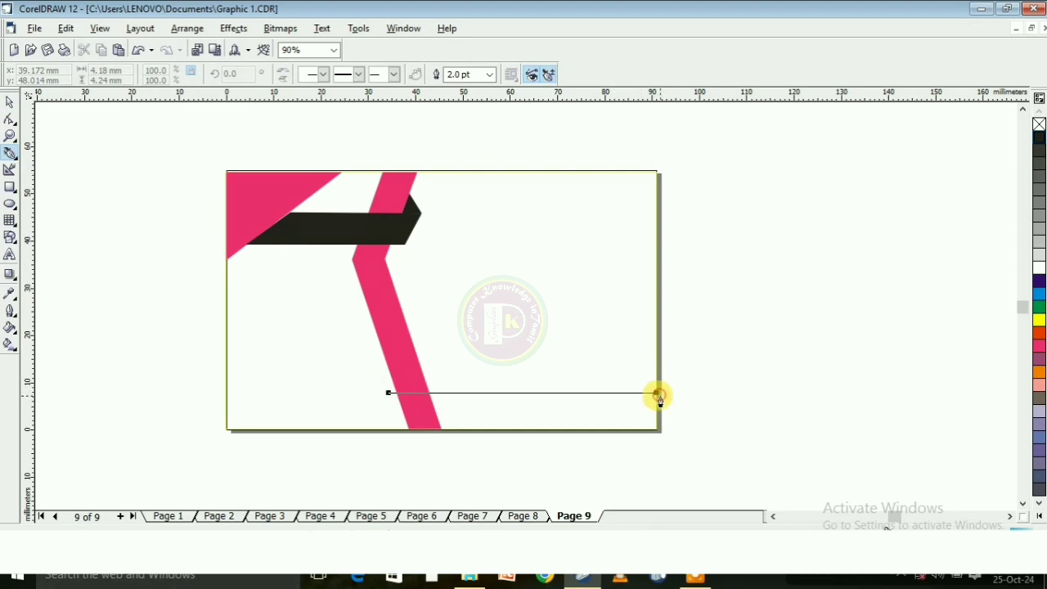
pyautogui.click(656, 393)
pyautogui.click(656, 418)
pyautogui.click(394, 419)
pyautogui.click(388, 393)
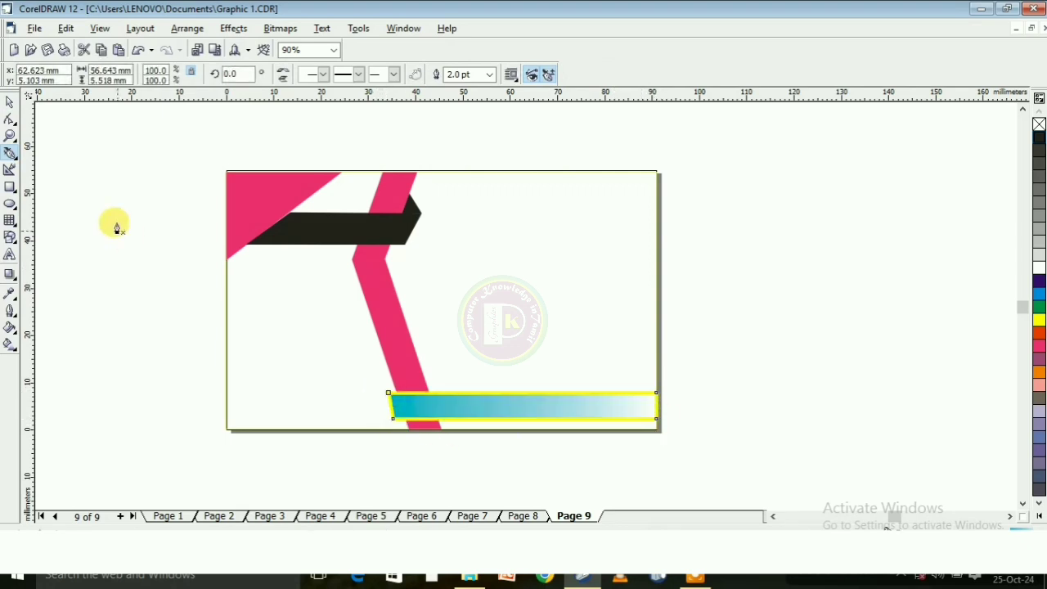
# Move the lower bar's upper-left node outward with the Shape tool to slant its left end
pyautogui.click(9, 118)
pyautogui.scroll(4, 361, 414)
pyautogui.moveTo(422, 367); pyautogui.dragTo(393, 367)
pyautogui.scroll(-2, 391, 352)
# Fill the lower bar with black and remove its outline
pyautogui.click(1039, 137)
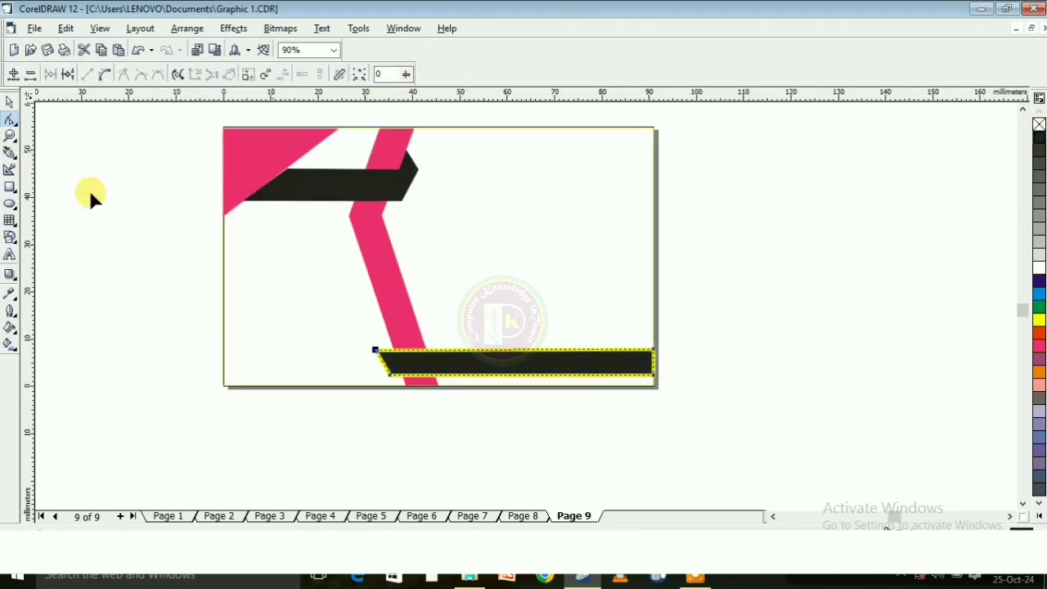
pyautogui.click(9, 311)
pyautogui.click(67, 312)
# Draw a small black fold triangle about 4 by 4 mm, without outline, above the lower bar's left end beside the magenta band
pyautogui.click(6, 153)
pyautogui.click(387, 331)
pyautogui.click(376, 351)
pyautogui.click(394, 350)
pyautogui.click(387, 330)
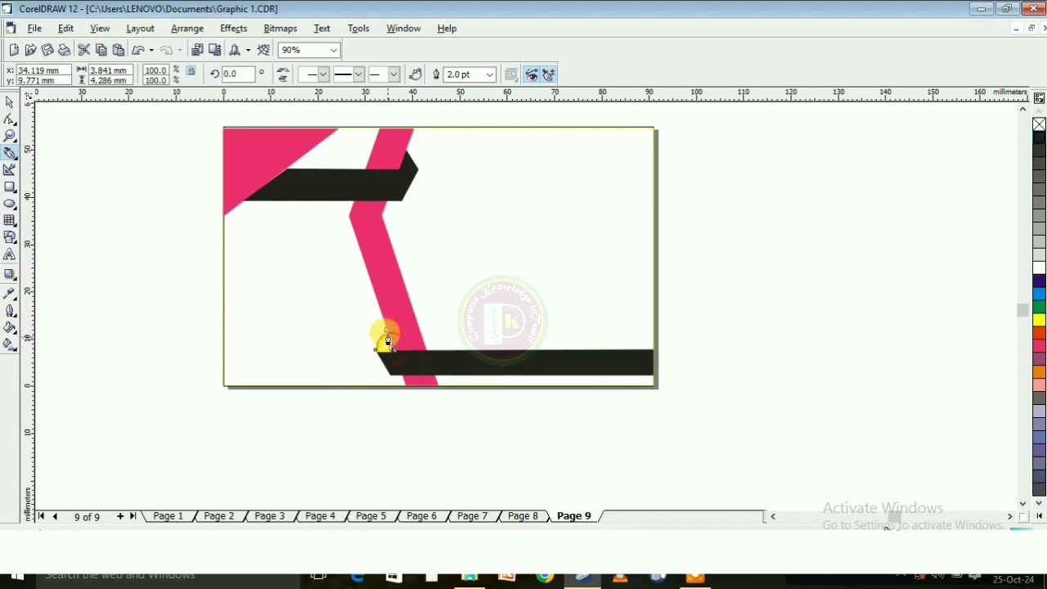
pyautogui.click(1039, 138)
pyautogui.click(489, 75)
pyautogui.click(460, 87)
pyautogui.click(9, 102)
pyautogui.click(127, 215)
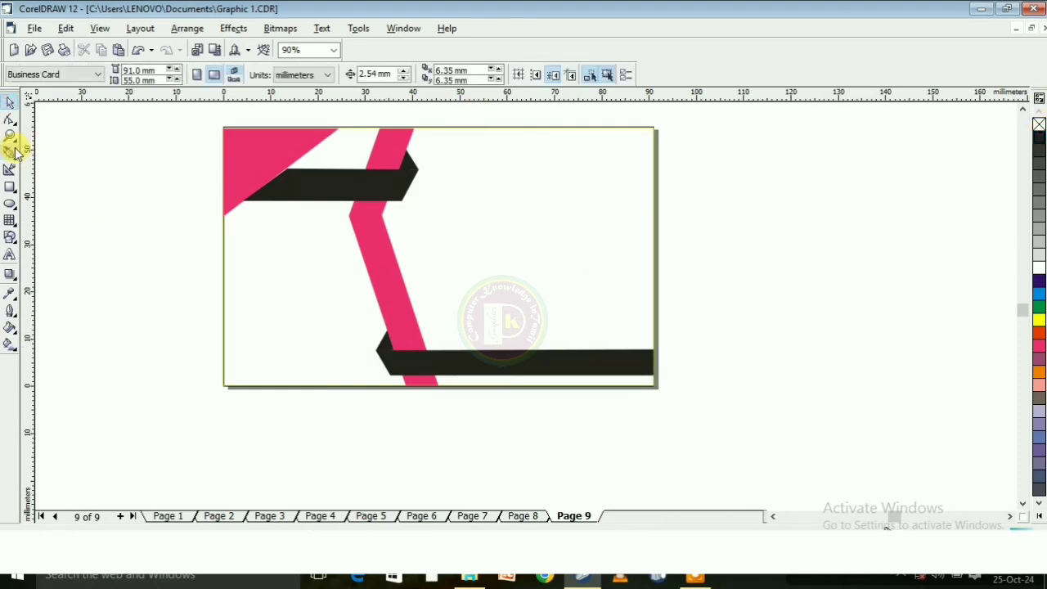
# Apply the Flat Bottom Left drop shadow preset to the magenta band and set its offset to about -1.8 mm horizontally and -0.5 mm vertically
pyautogui.click(401, 140)
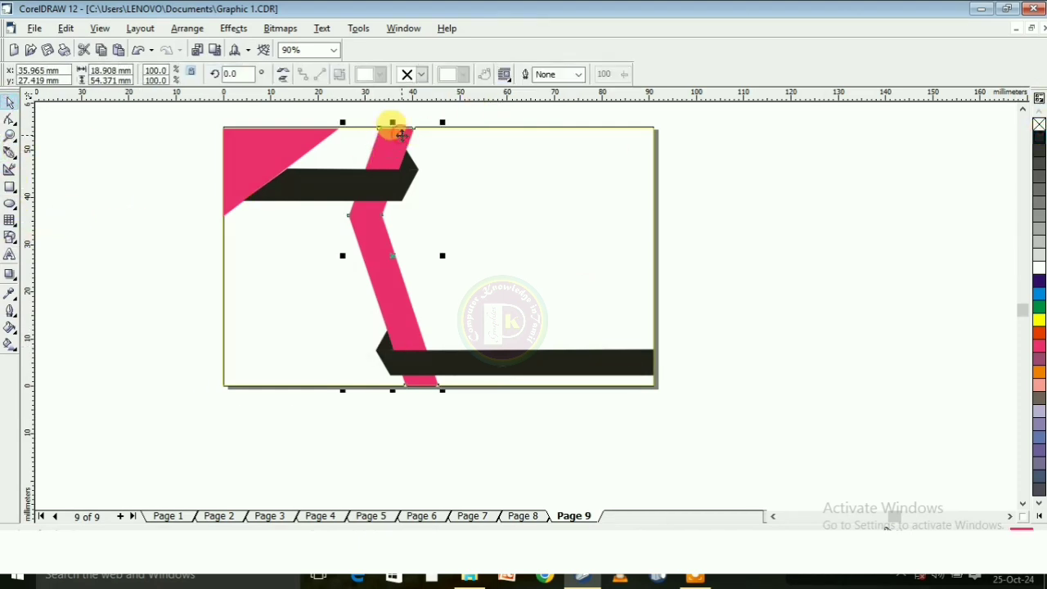
pyautogui.click(10, 278)
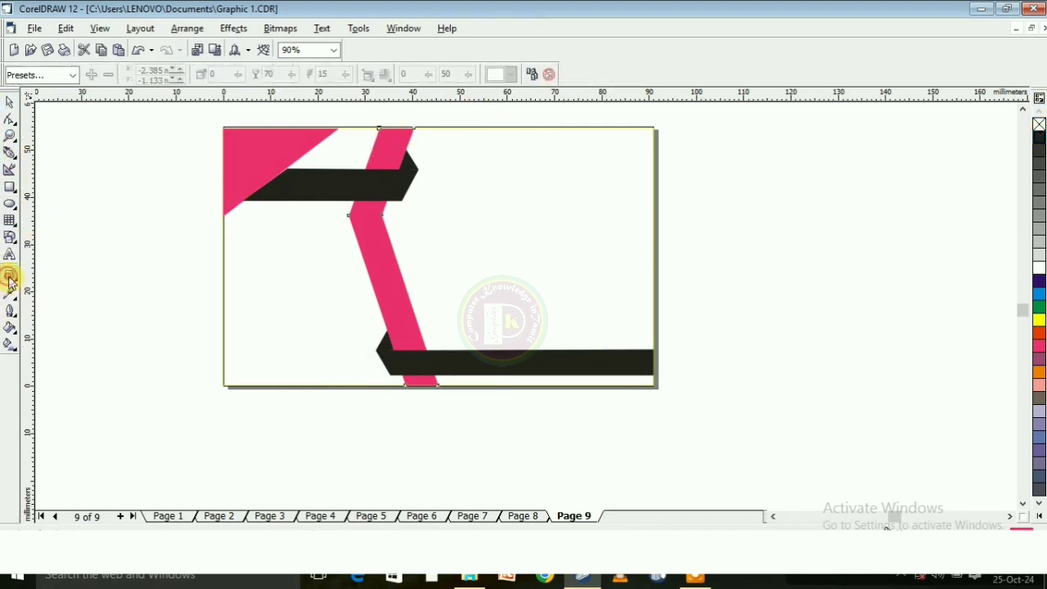
pyautogui.click(72, 76)
pyautogui.click(64, 95)
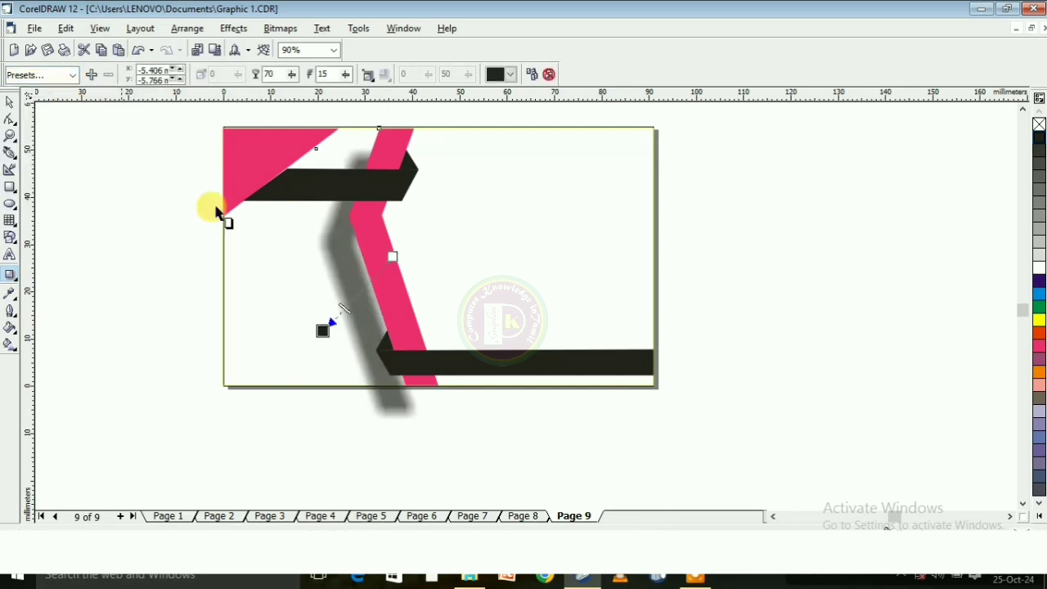
pyautogui.moveTo(323, 327); pyautogui.dragTo(340, 271)
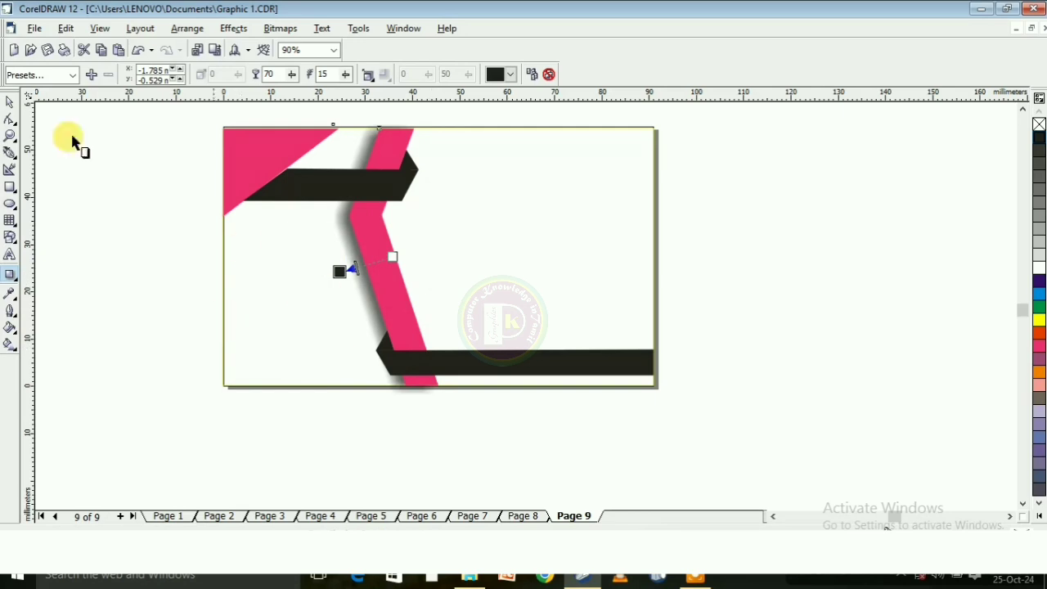
# Apply the Medium Glow drop shadow preset to the upper black bar
pyautogui.click(10, 101)
pyautogui.click(309, 187)
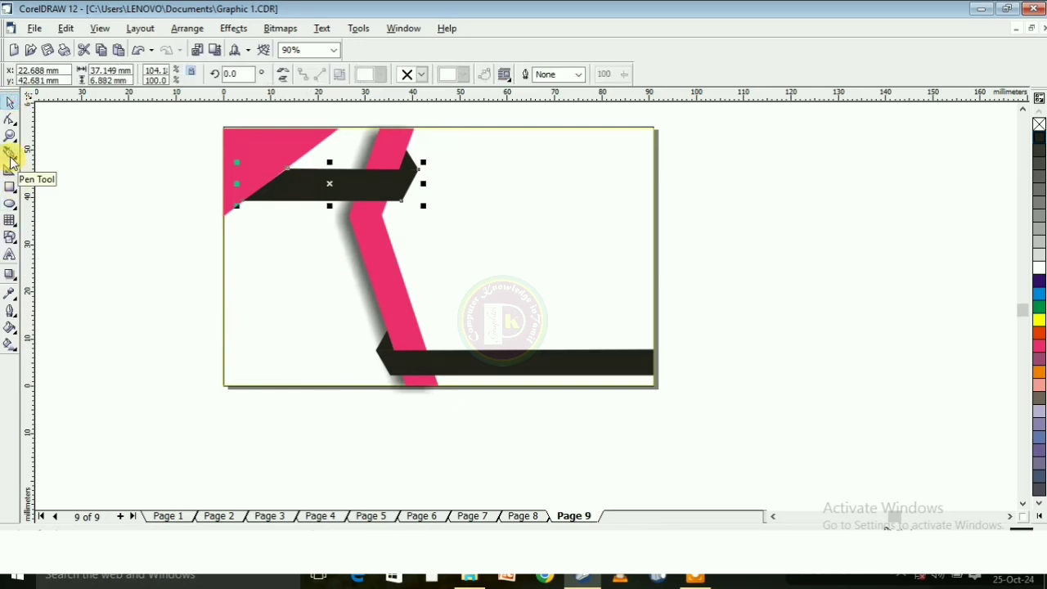
pyautogui.click(8, 278)
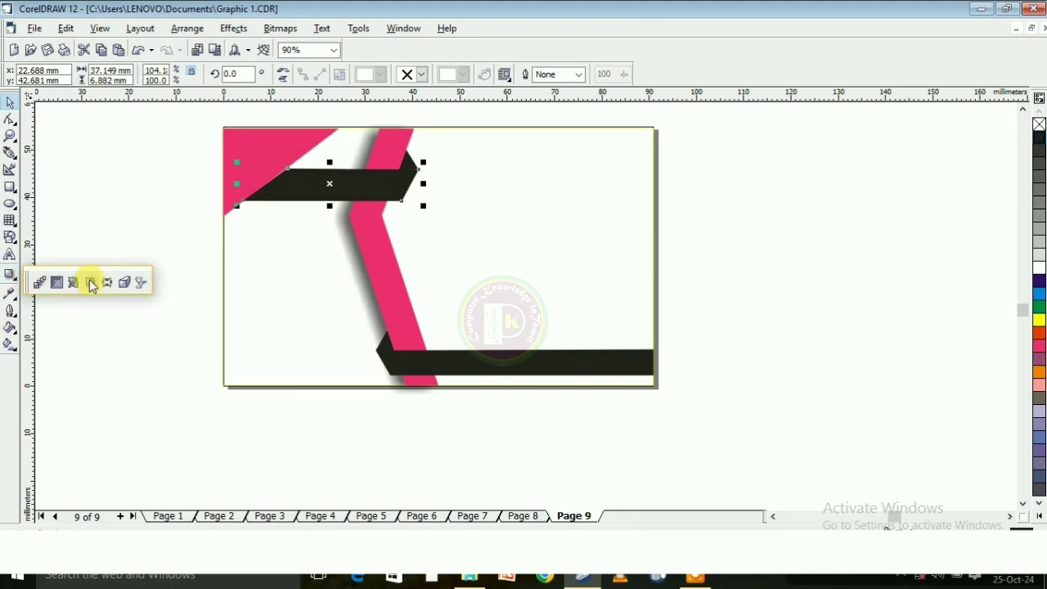
pyautogui.click(89, 283)
pyautogui.click(74, 75)
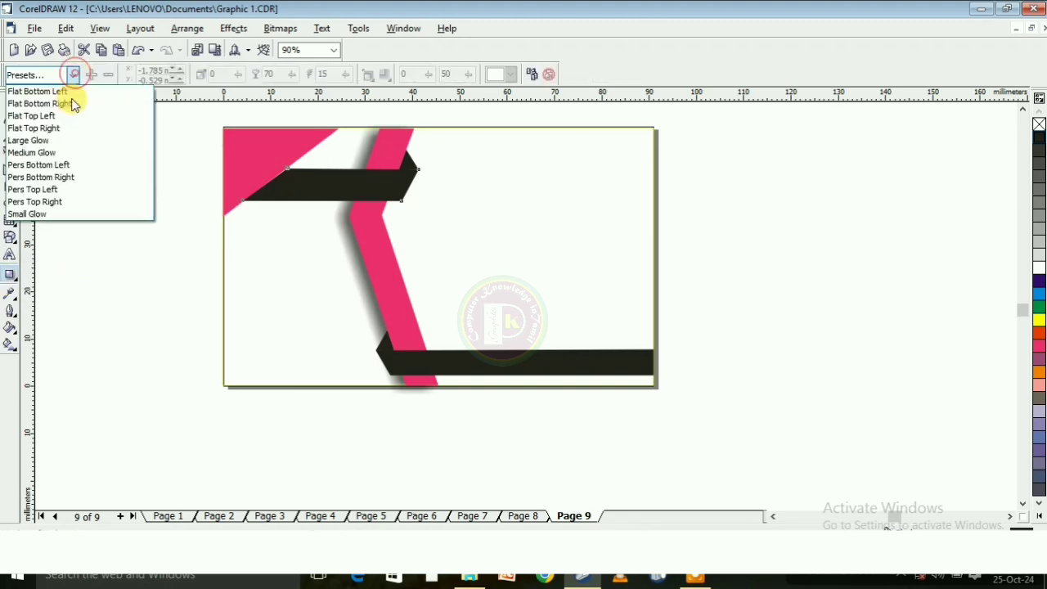
pyautogui.click(57, 151)
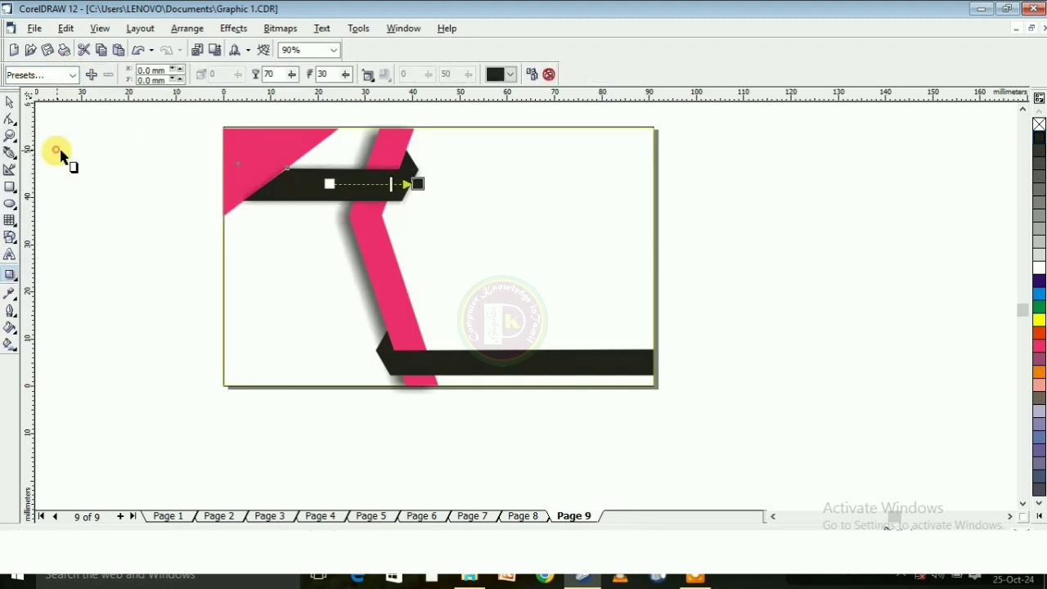
# Apply the Medium Glow drop shadow preset to the lower black bar
pyautogui.click(9, 104)
pyautogui.click(489, 360)
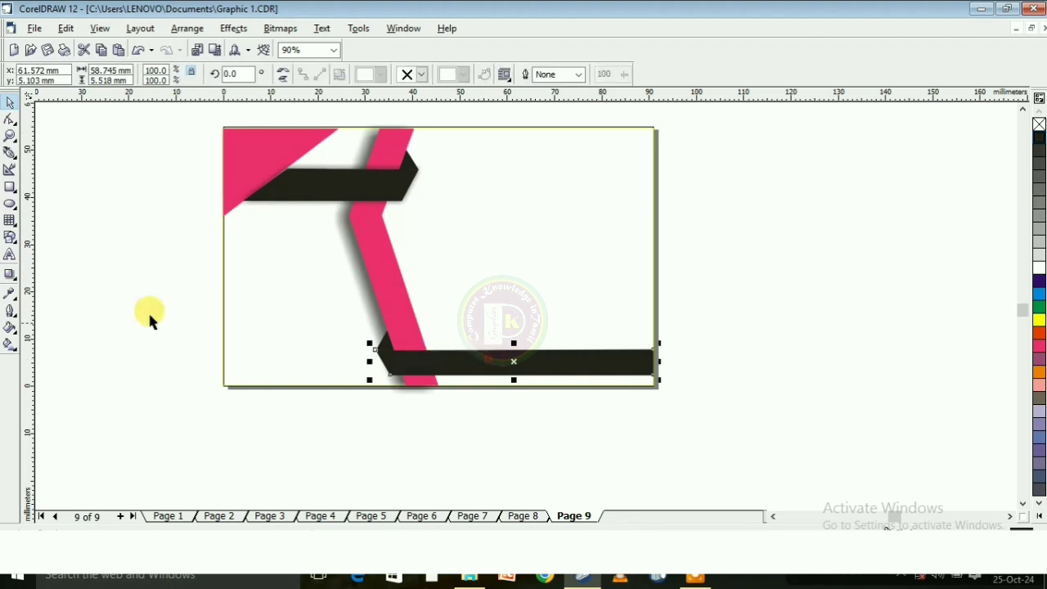
pyautogui.click(8, 281)
pyautogui.click(72, 74)
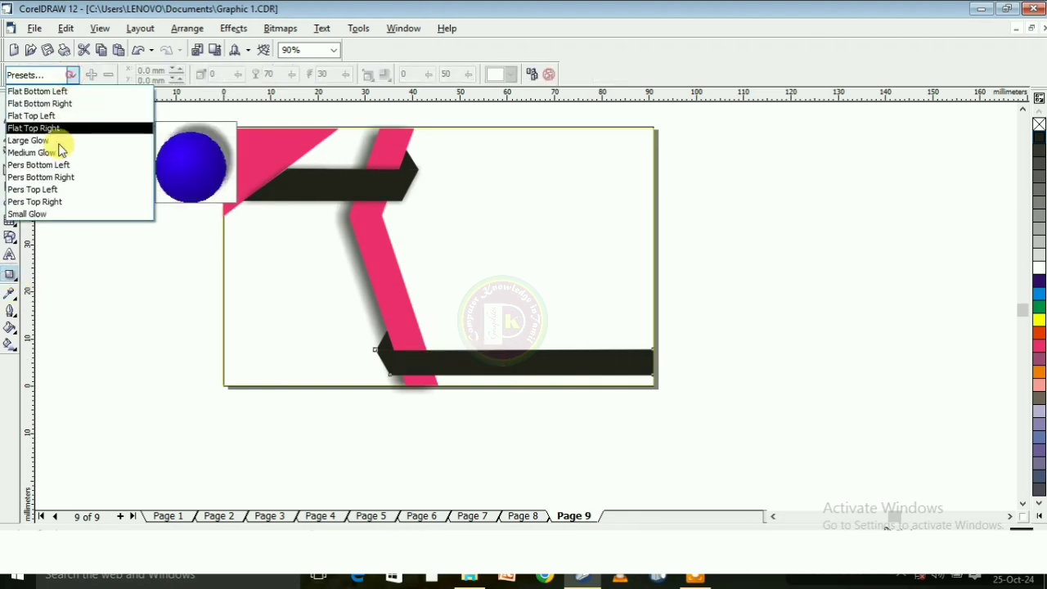
pyautogui.click(33, 153)
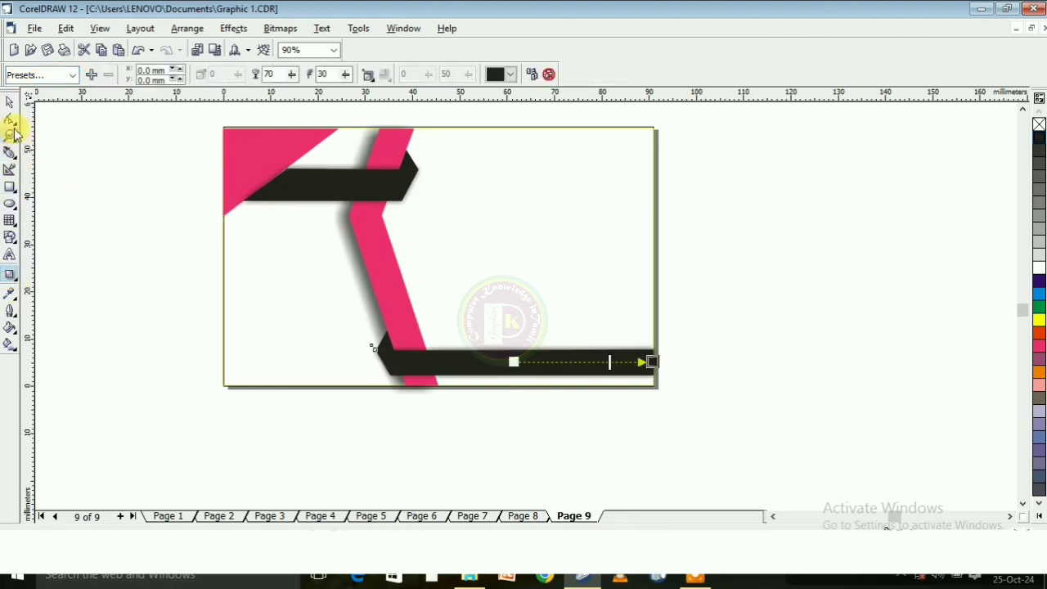
# Apply the Flat Bottom Right drop shadow preset to the magenta corner triangle, offset about 1.2 mm horizontally and -1.4 mm vertically
pyautogui.click(10, 100)
pyautogui.click(252, 144)
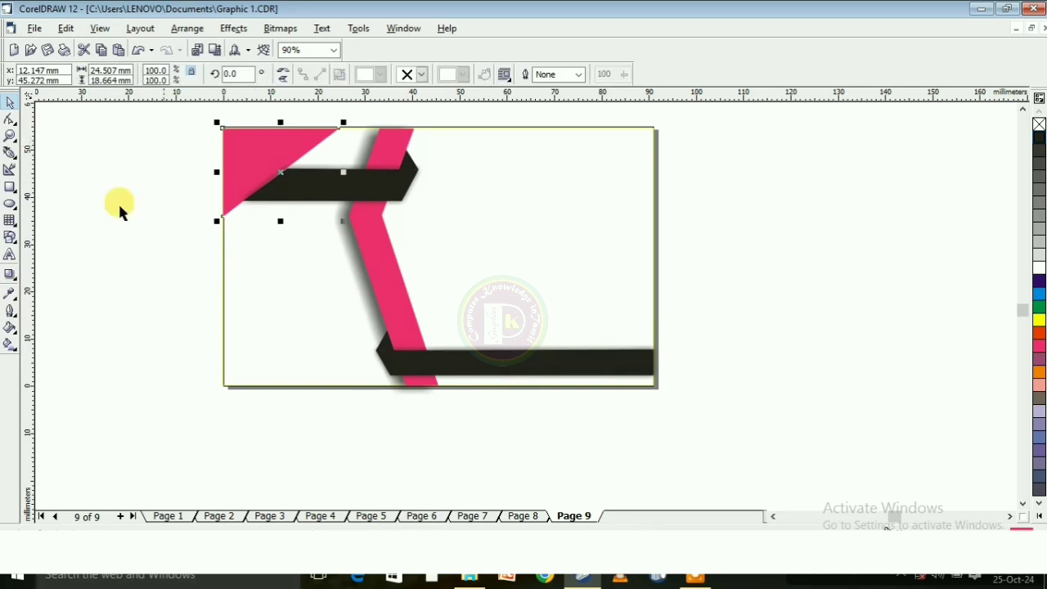
pyautogui.click(10, 276)
pyautogui.click(73, 75)
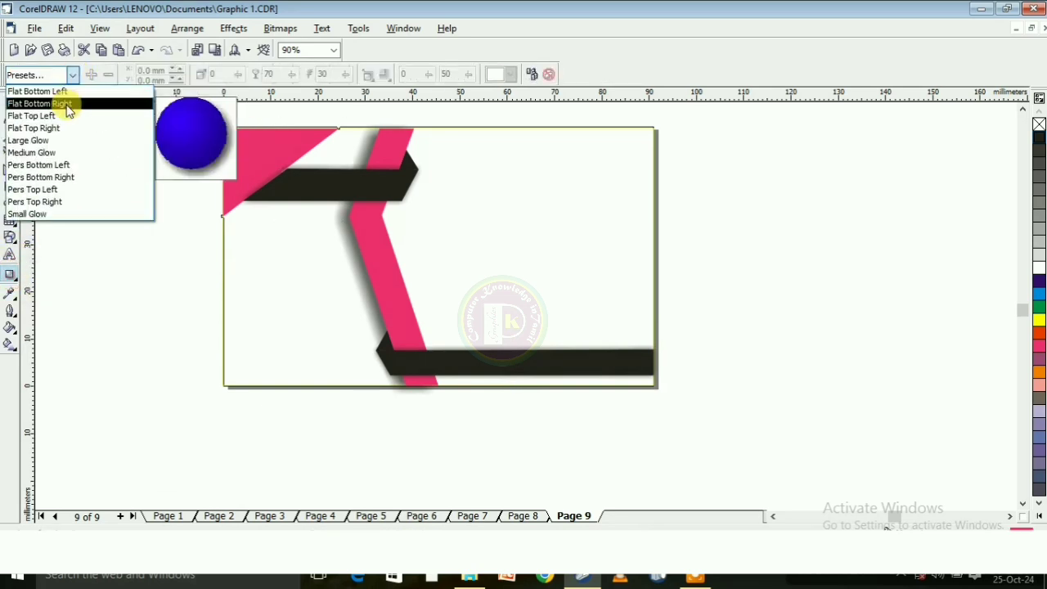
pyautogui.click(67, 104)
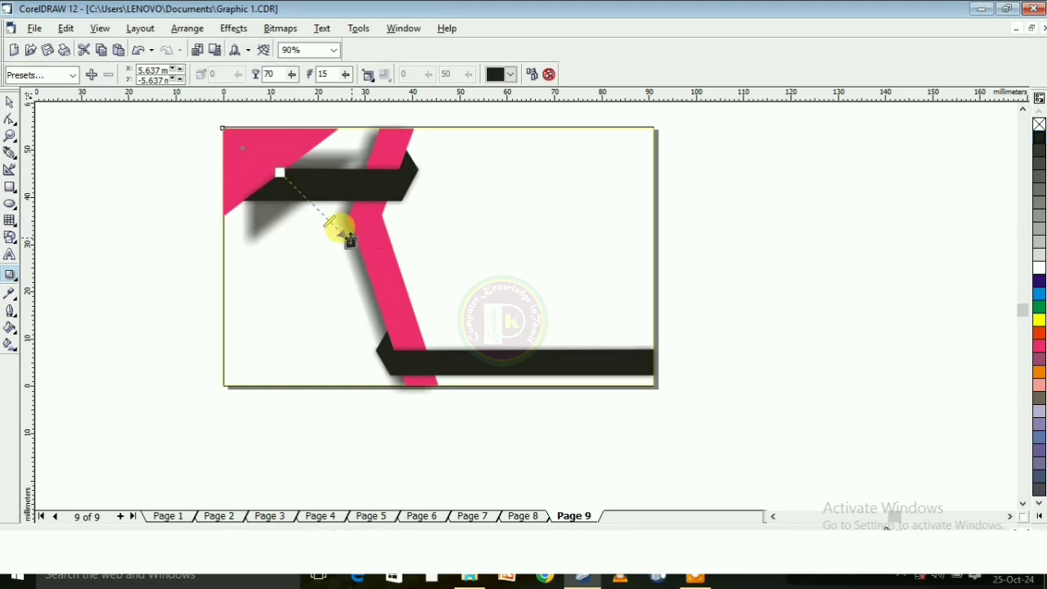
pyautogui.moveTo(340, 232)
pyautogui.mouseDown()
pyautogui.moveTo(310, 206)
pyautogui.moveTo(325, 223)
pyautogui.mouseUp()
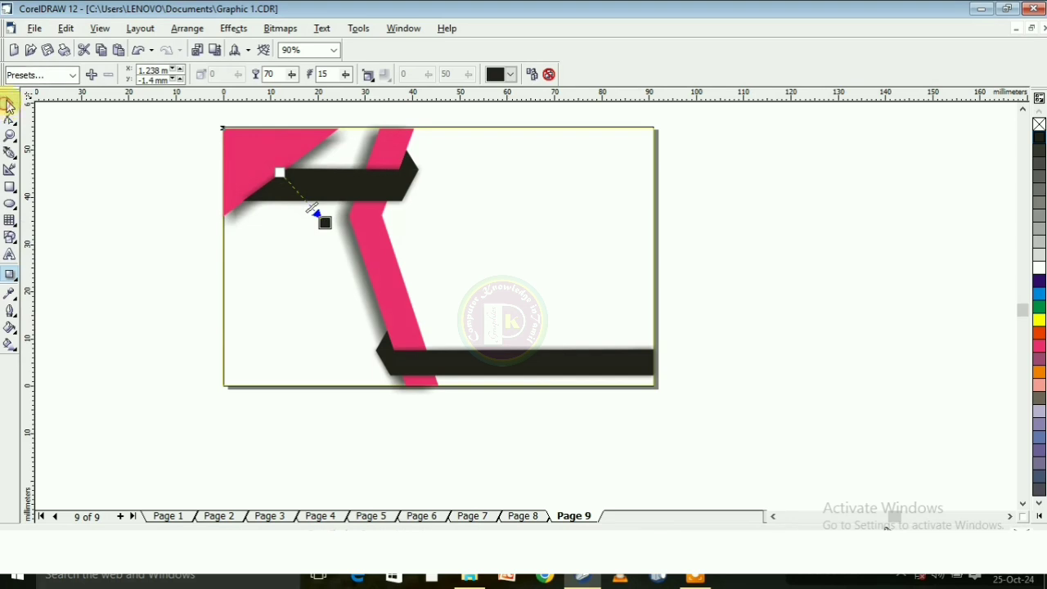
pyautogui.click(8, 105)
pyautogui.click(105, 164)
pyautogui.click(296, 156)
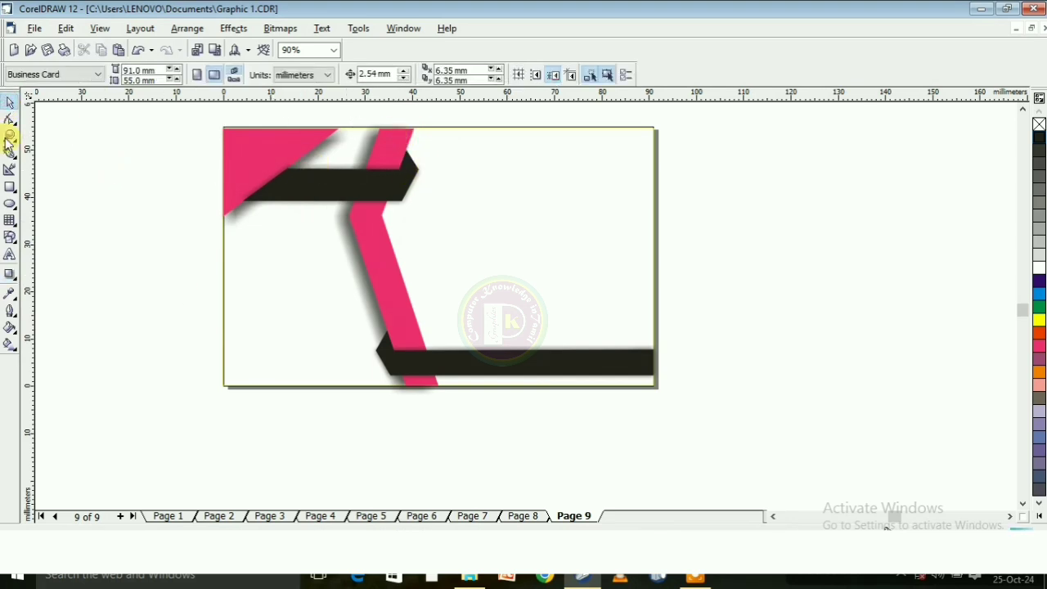
# Draw a closed panel about 39 by 54 mm over the card's left part, following the magenta band's left edge, and remove its outline
pyautogui.click(9, 153)
pyautogui.click(247, 129)
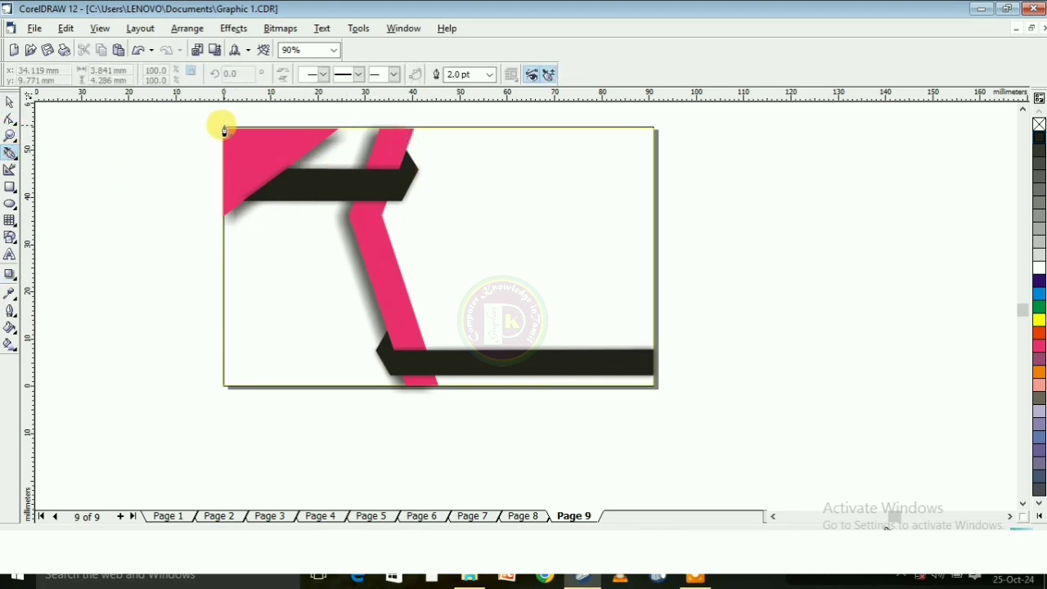
pyautogui.click(384, 124)
pyautogui.click(383, 128)
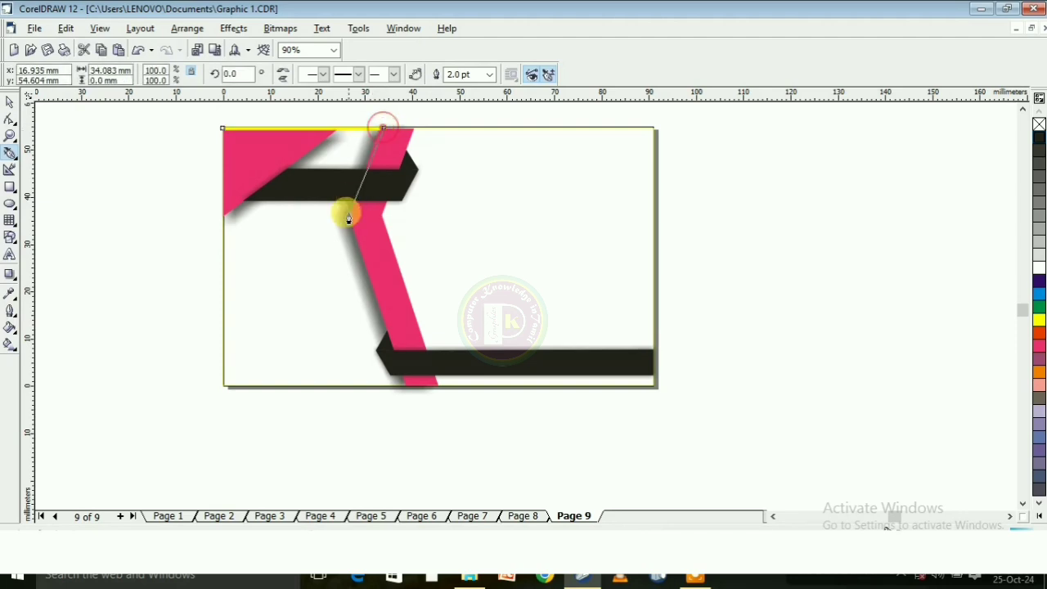
pyautogui.click(348, 216)
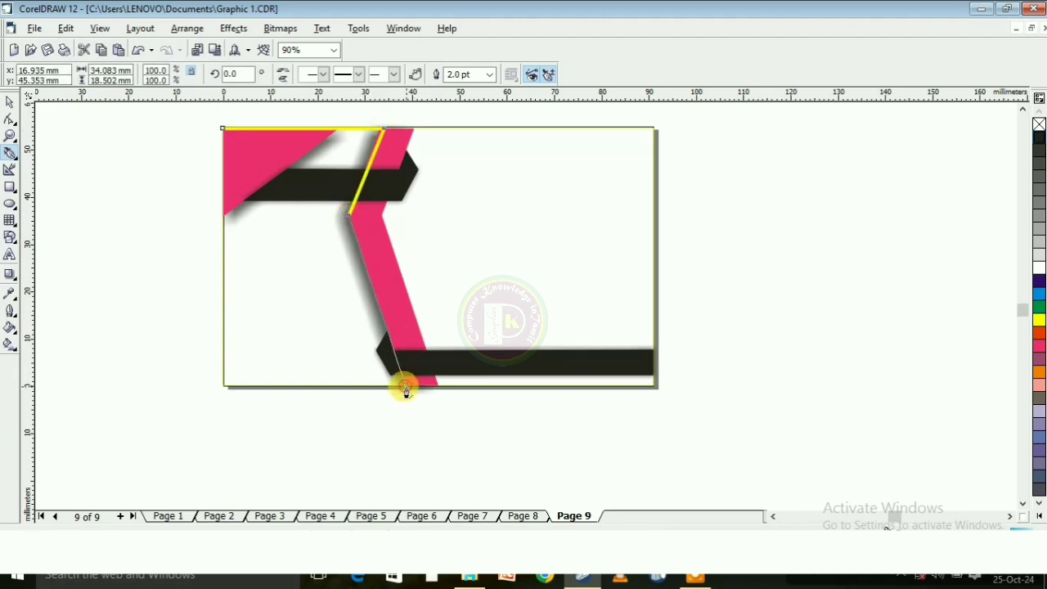
pyautogui.click(404, 387)
pyautogui.click(222, 385)
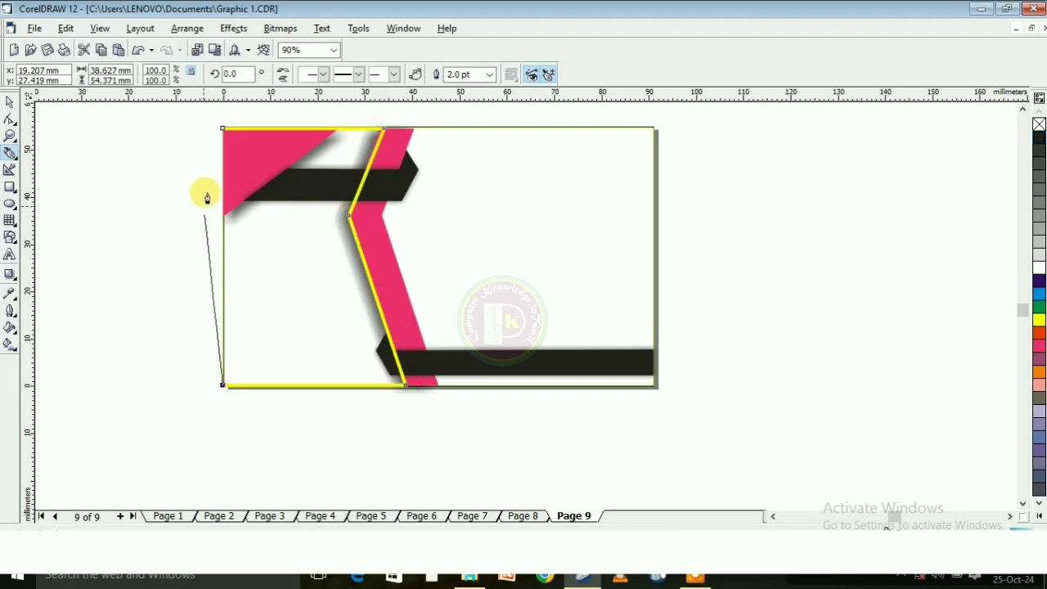
pyautogui.click(222, 129)
pyautogui.click(489, 74)
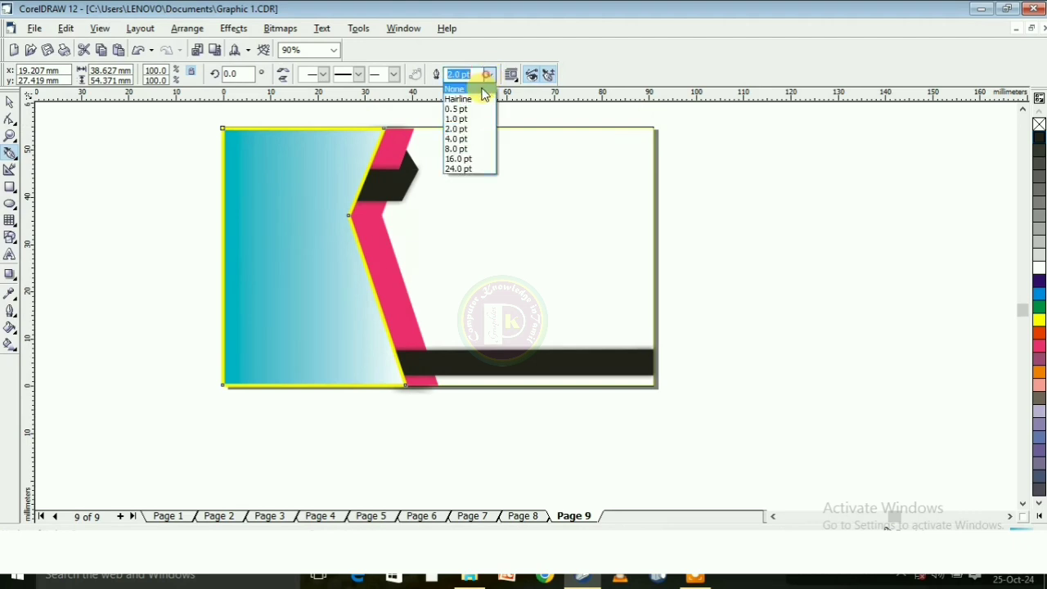
pyautogui.click(465, 94)
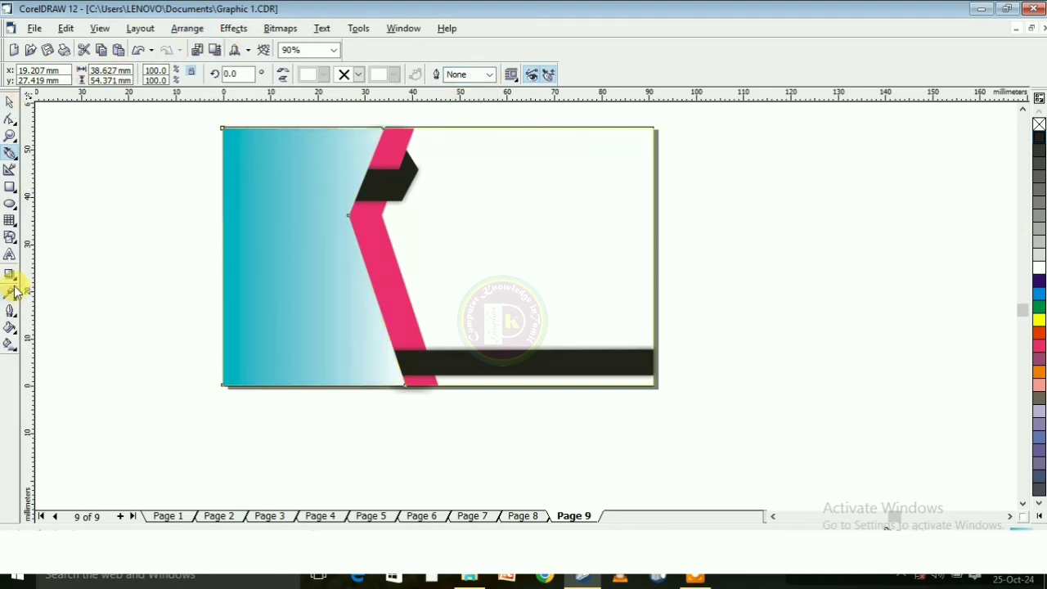
# Change the start colour of the left panel's linear gradient to magenta and send the panel to the back
pyautogui.click(10, 345)
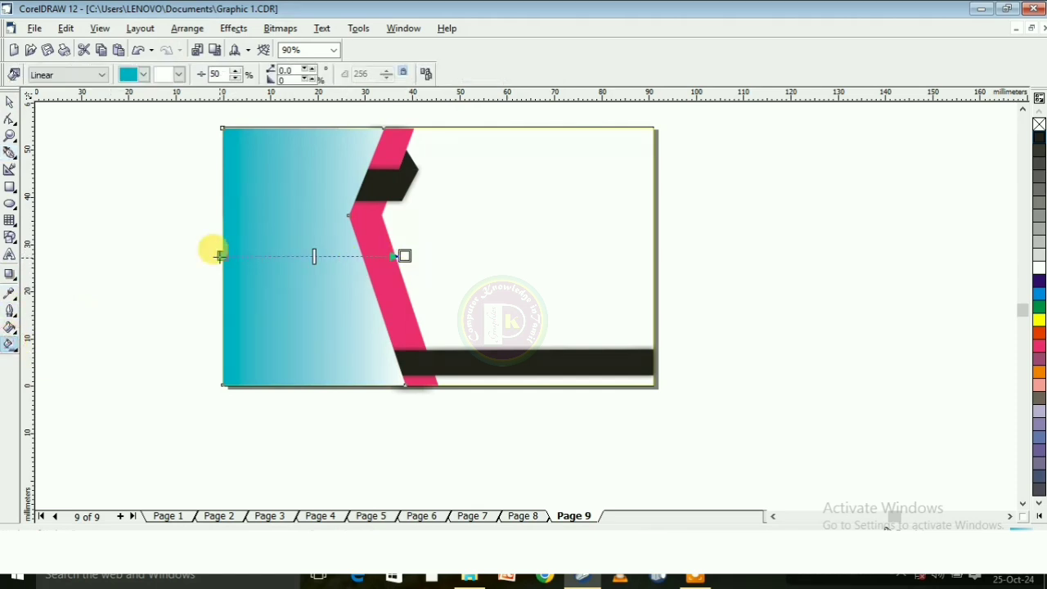
pyautogui.click(1039, 346)
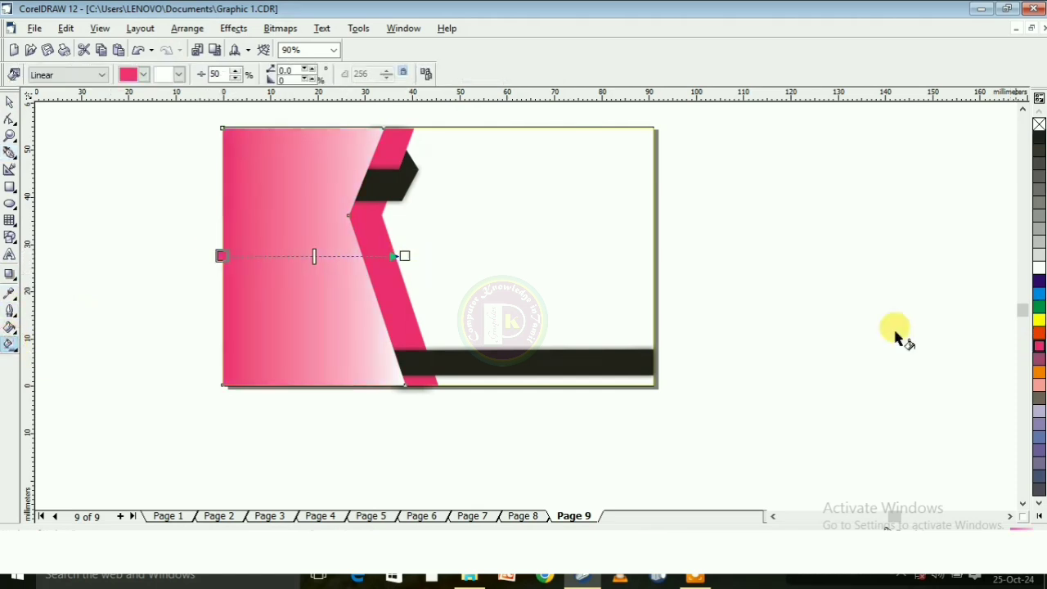
pyautogui.click(7, 103)
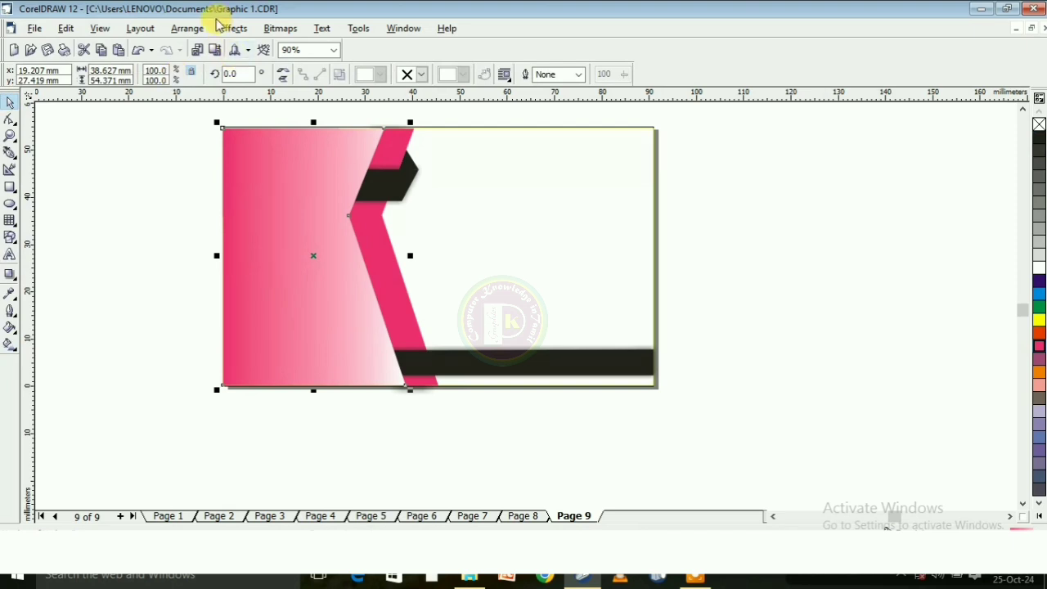
pyautogui.click(187, 28)
pyautogui.moveTo(346, 95)
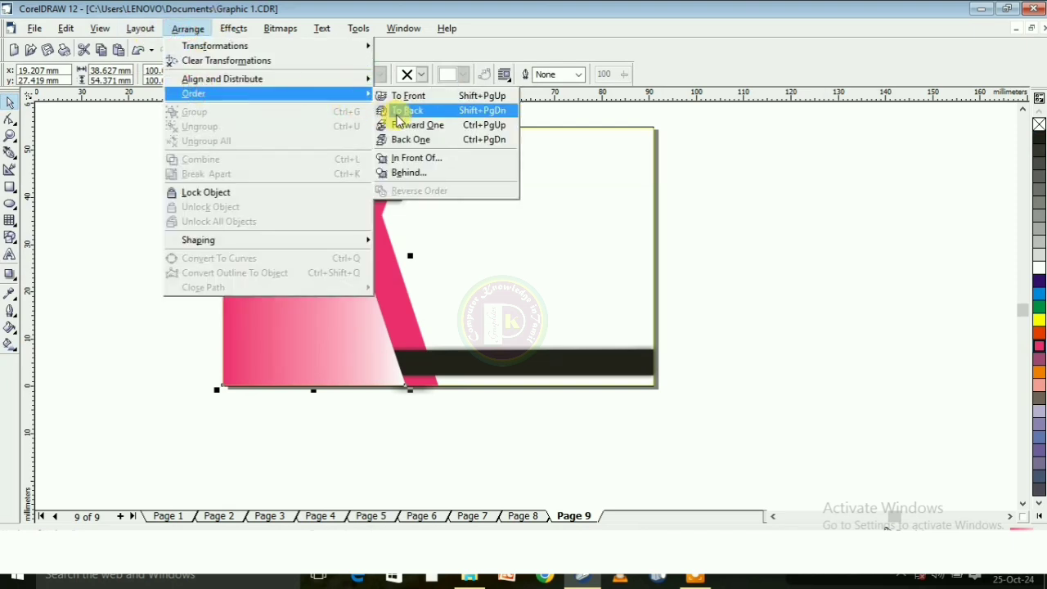
pyautogui.click(397, 109)
pyautogui.click(120, 211)
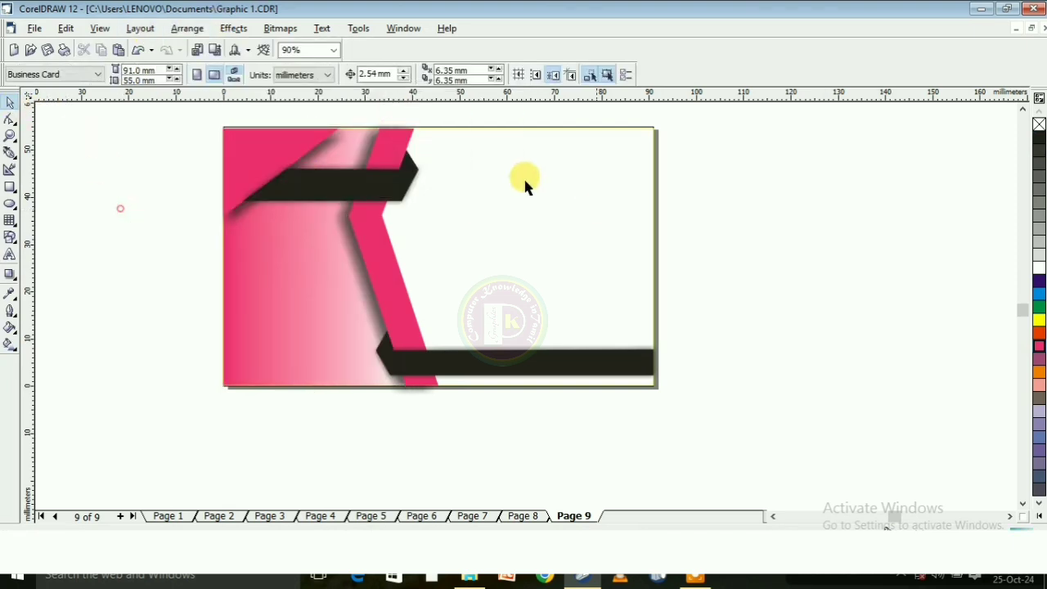
# Move the empty logo rectangle and the "Company Name" text from the orange block onto the card's upper white area
pyautogui.scroll(-2, 350, 168)
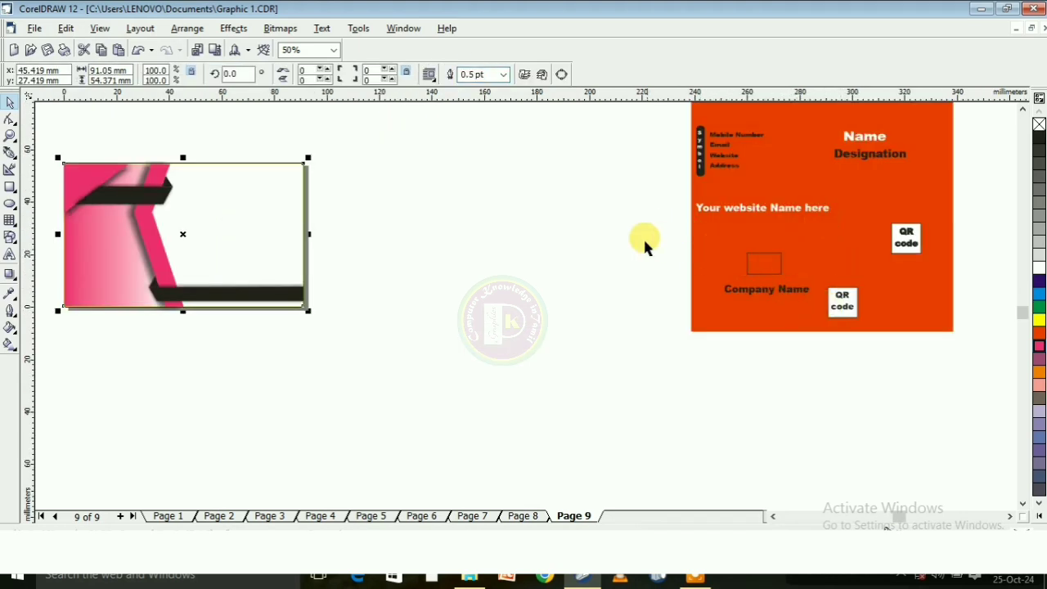
pyautogui.moveTo(733, 252); pyautogui.dragTo(854, 323)
pyautogui.moveTo(764, 243); pyautogui.dragTo(239, 206)
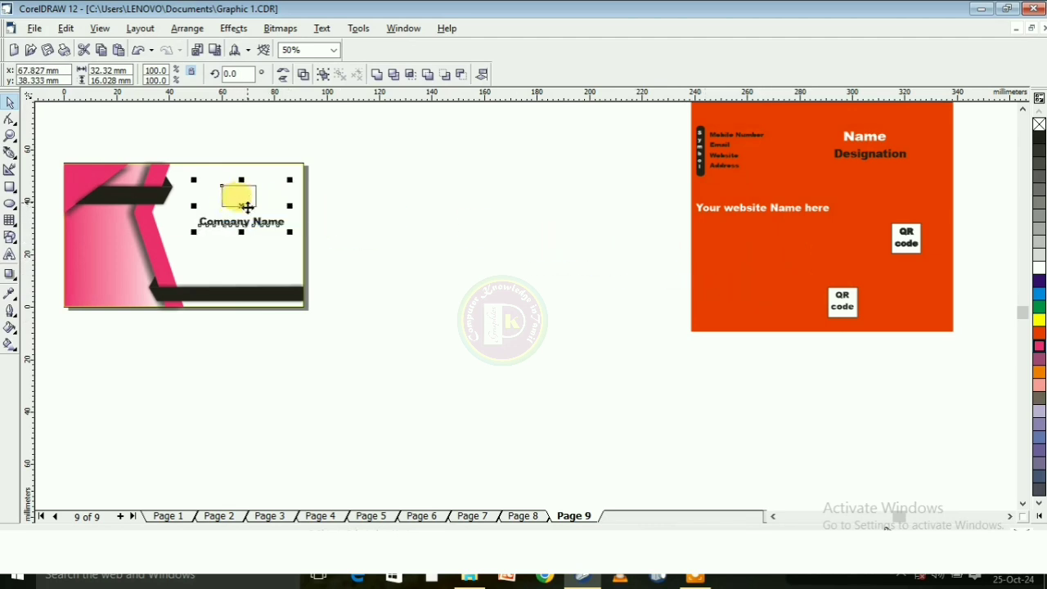
pyautogui.click(392, 257)
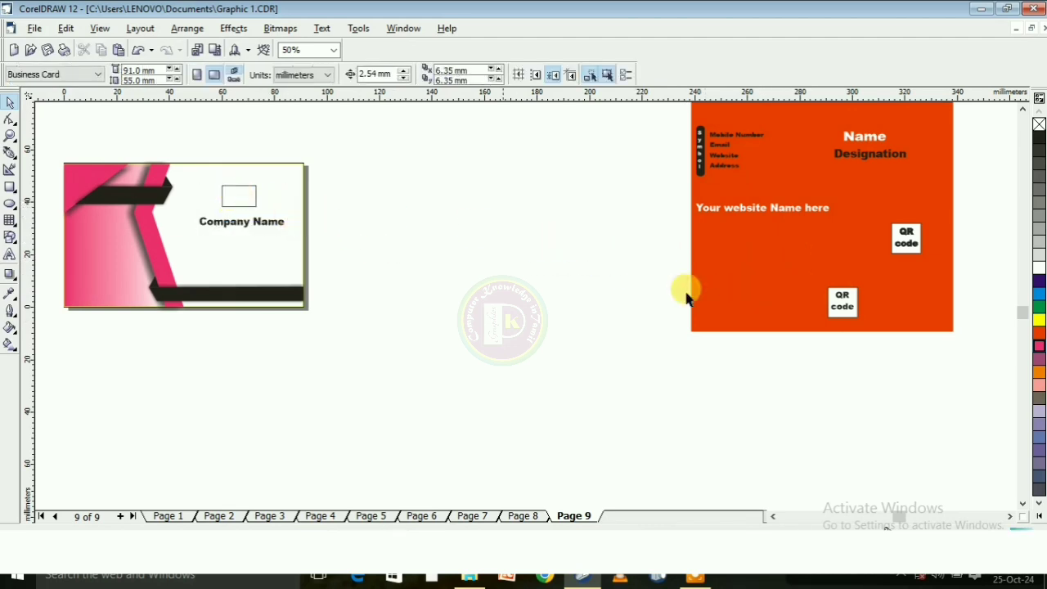
# Move the lower QR code box with its label from the orange block onto the lower part of the card's gradient panel
pyautogui.click(847, 311)
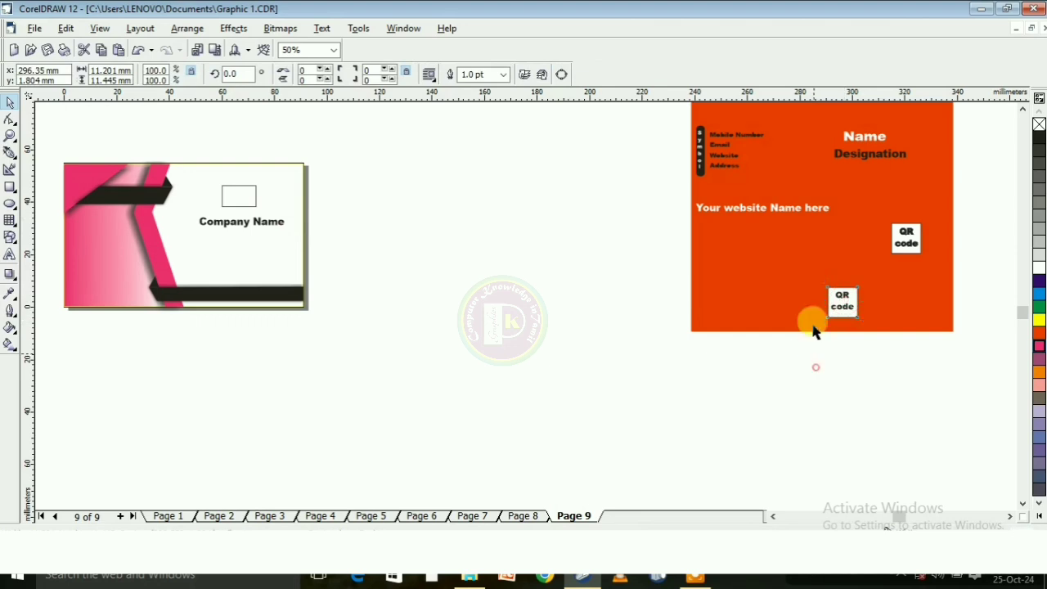
pyautogui.moveTo(865, 265); pyautogui.dragTo(821, 294)
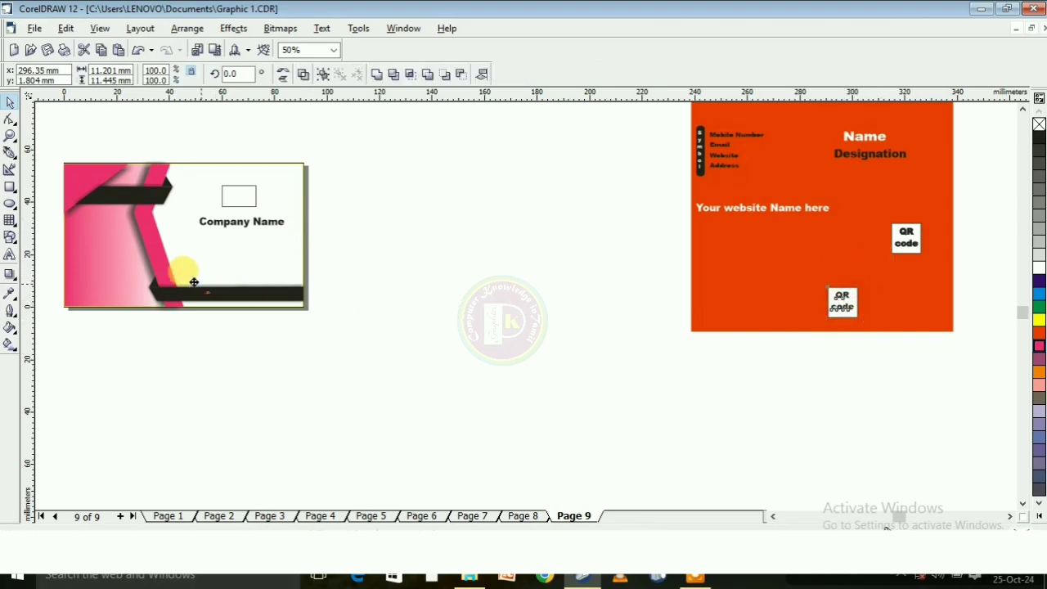
pyautogui.moveTo(194, 283); pyautogui.dragTo(111, 273)
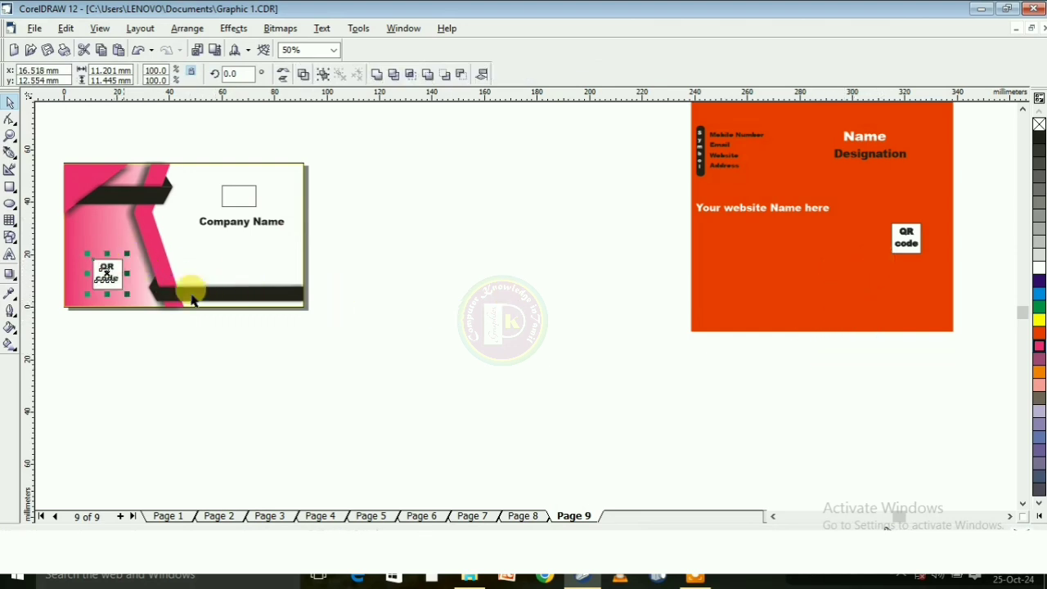
pyautogui.click(237, 316)
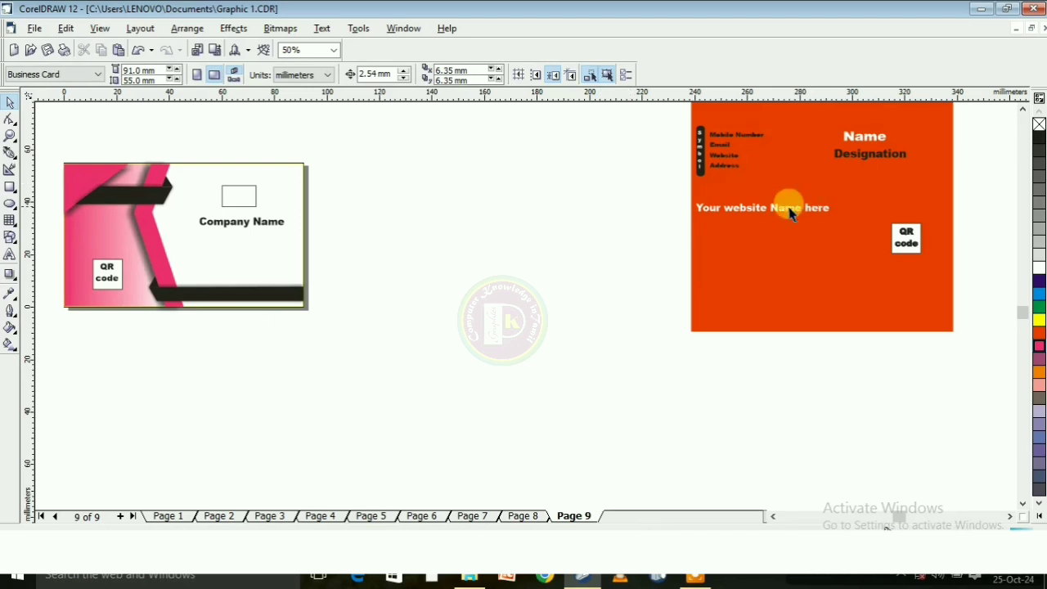
# Move the "Your website Name here" text from the orange block onto the card's lower black bar
pyautogui.moveTo(790, 208); pyautogui.dragTo(257, 294)
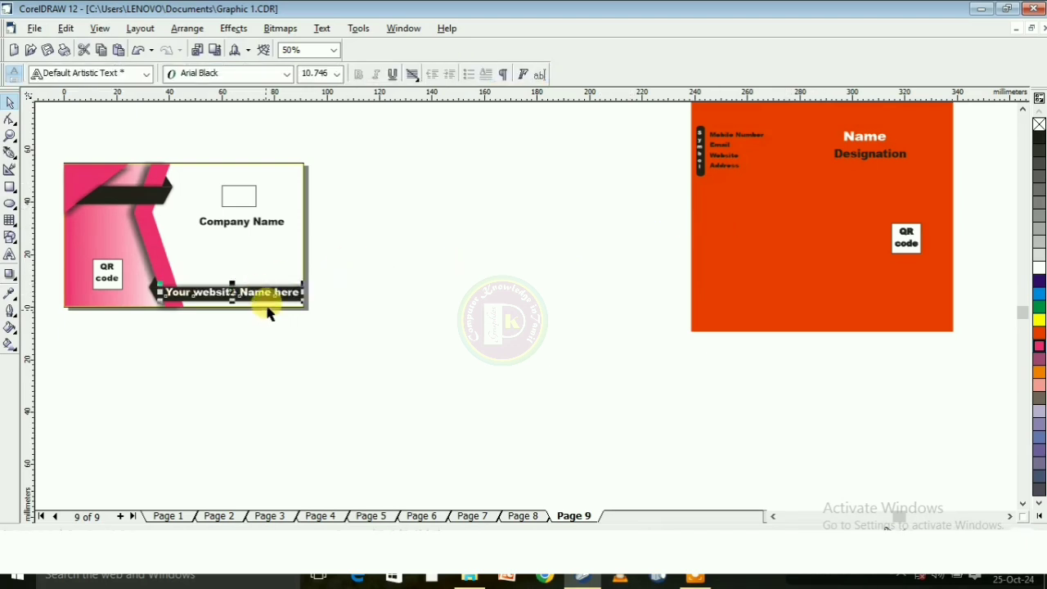
pyautogui.scroll(1, 264, 283)
pyautogui.scroll(1, 321, 293)
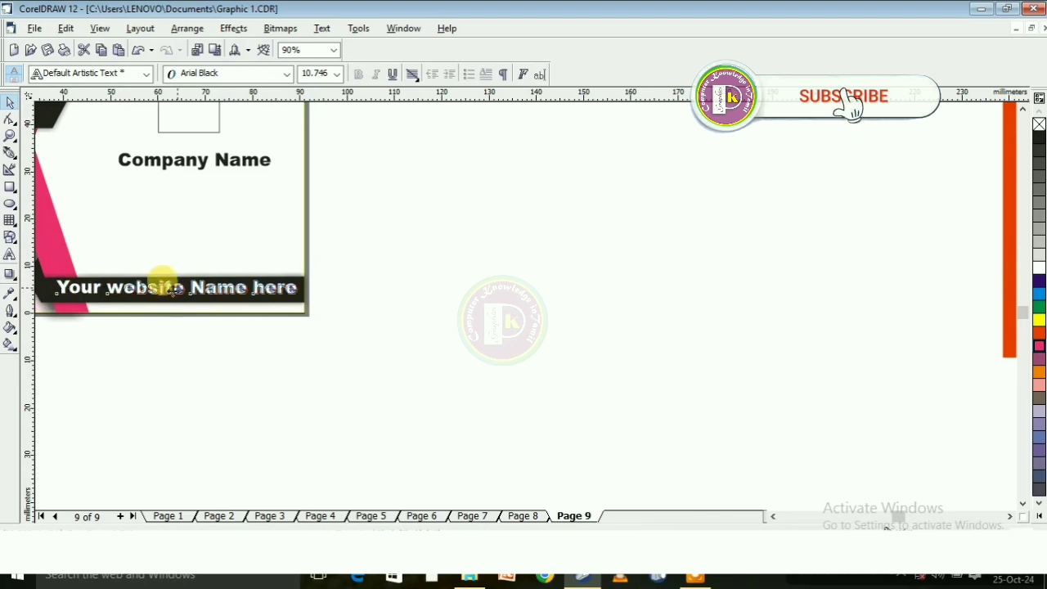
pyautogui.scroll(-2, 281, 275)
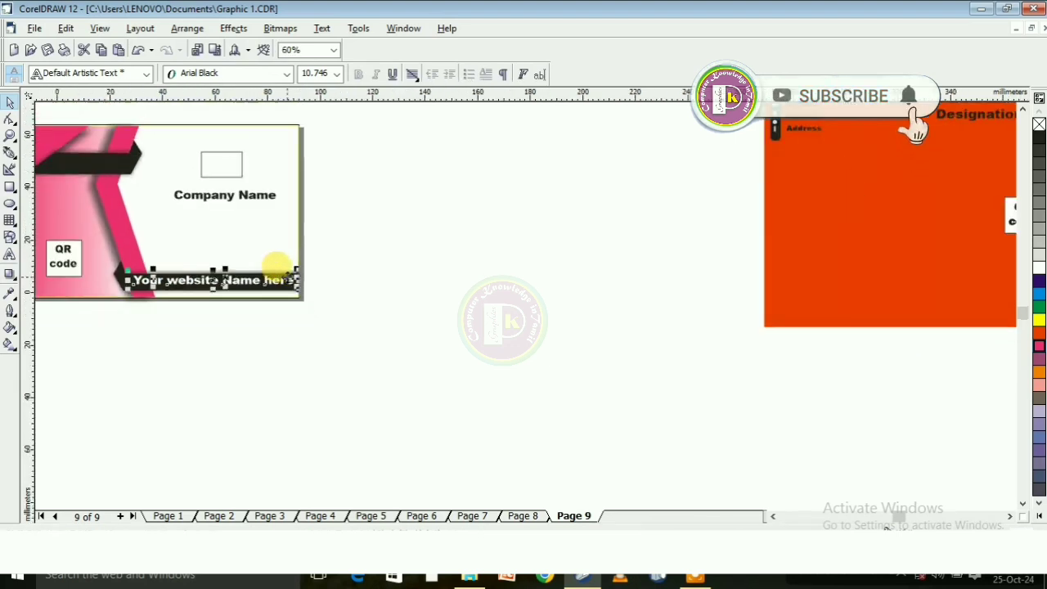
pyautogui.scroll(-1, 553, 252)
pyautogui.scroll(-1, 442, 238)
pyautogui.click(443, 242)
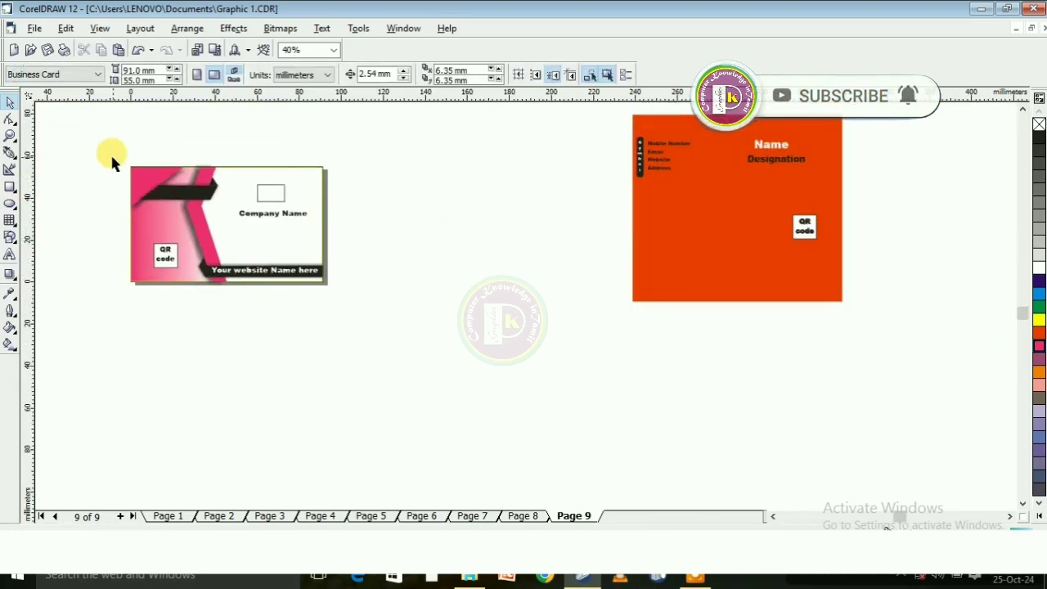
# Duplicate the whole card, place the copy to its right, and give the copy's frame a black outline
pyautogui.moveTo(112, 158); pyautogui.dragTo(364, 311)
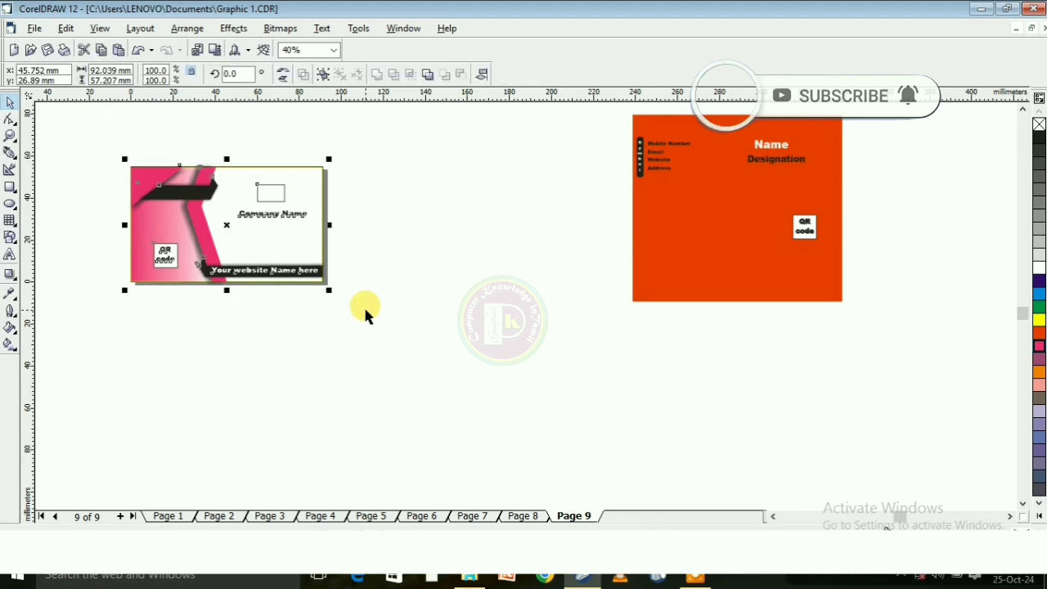
pyautogui.hotkey('ctrl', 'd')
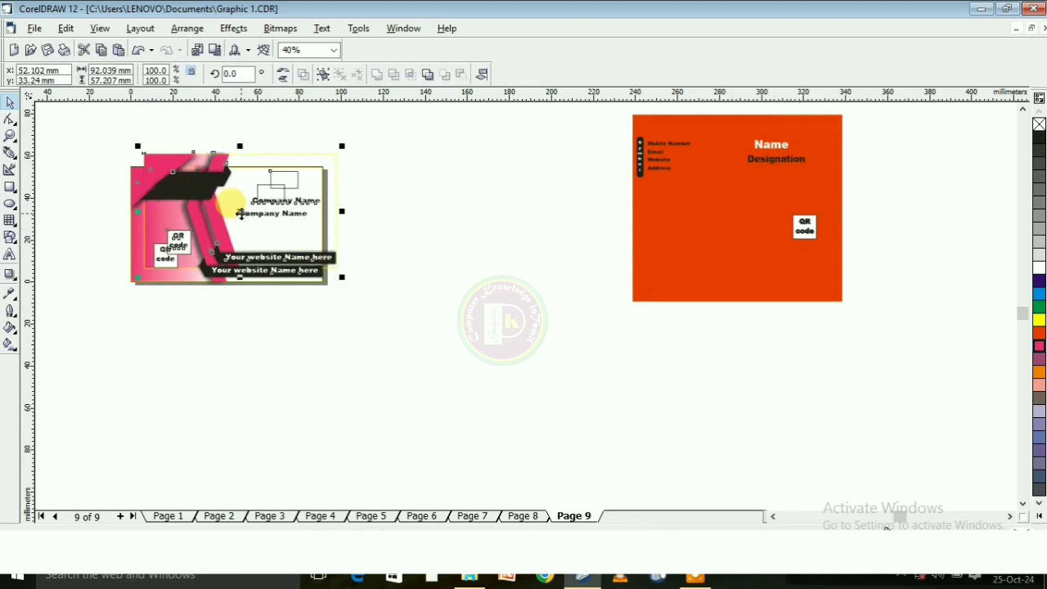
pyautogui.moveTo(294, 237); pyautogui.dragTo(438, 224)
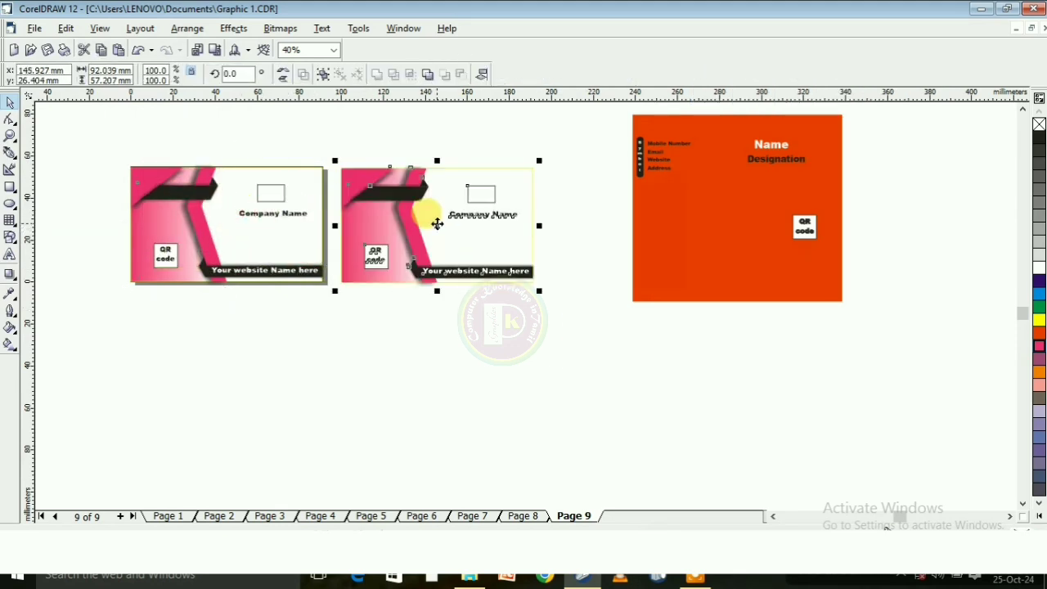
pyautogui.scroll(1, 436, 204)
pyautogui.click(463, 378)
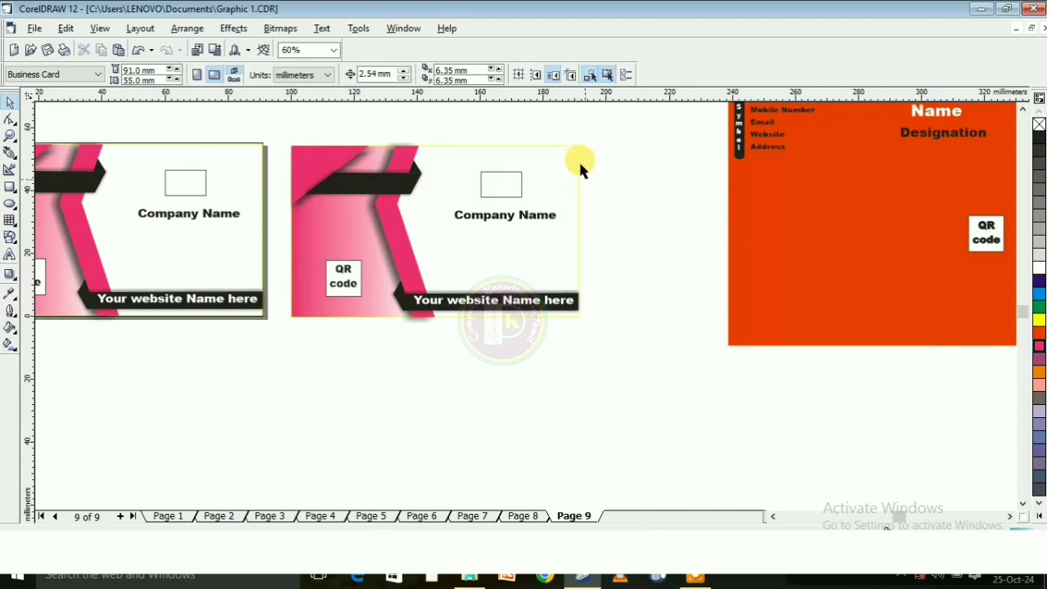
pyautogui.click(575, 148)
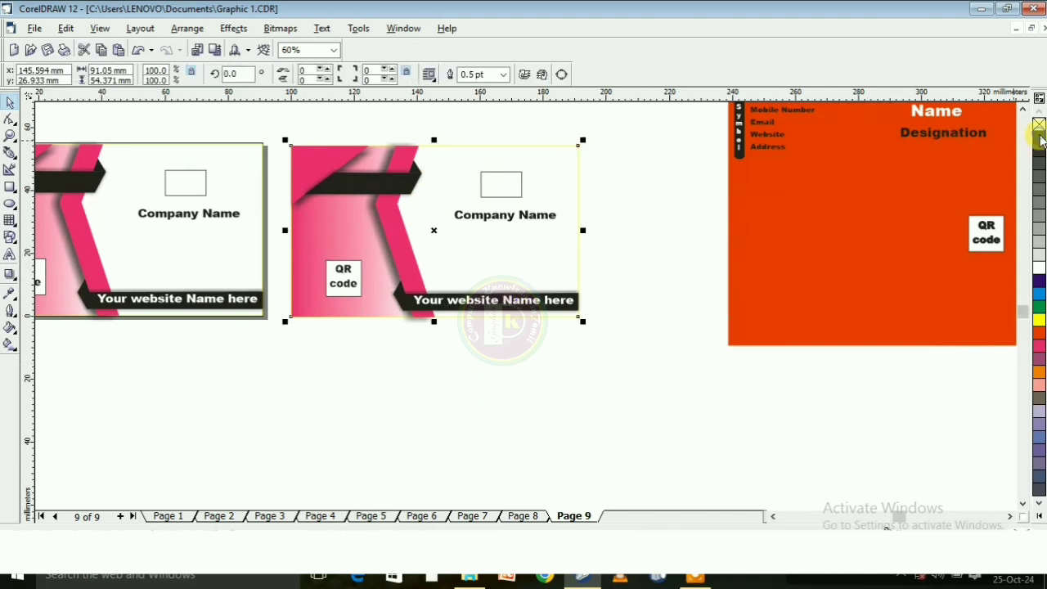
pyautogui.click(504, 331)
# Delete the logo rectangle, the "Company Name" text, the QR code label and the website text from the copied card
pyautogui.moveTo(472, 221); pyautogui.dragTo(431, 234)
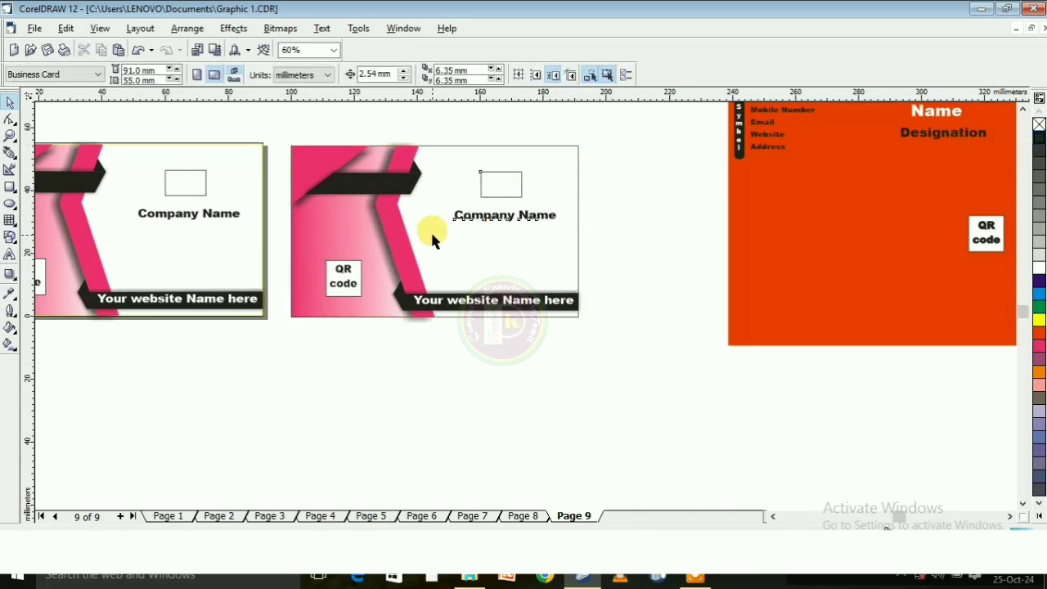
pyautogui.press('Delete')
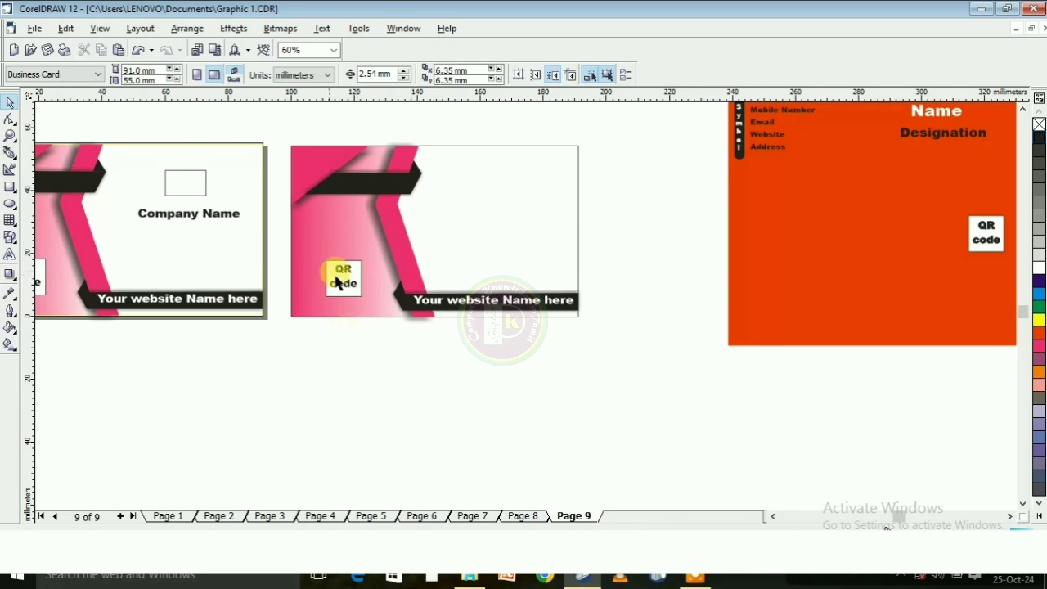
pyautogui.press('Delete')
pyautogui.press('Delete')
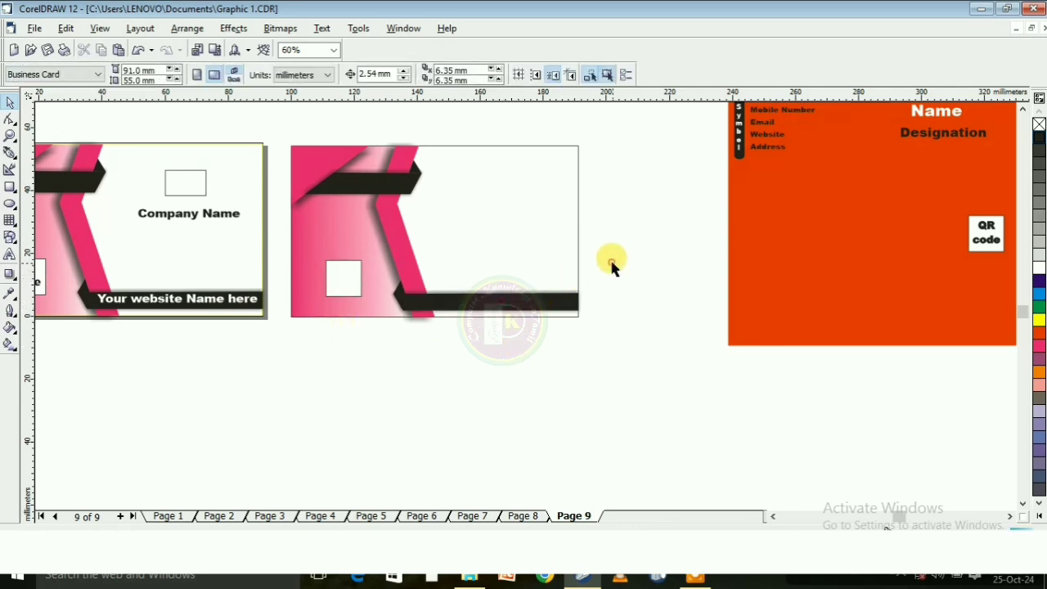
# Move the copied card's lower black ribbon up into the white area and mirror it vertically so its fold points down
pyautogui.click(498, 300)
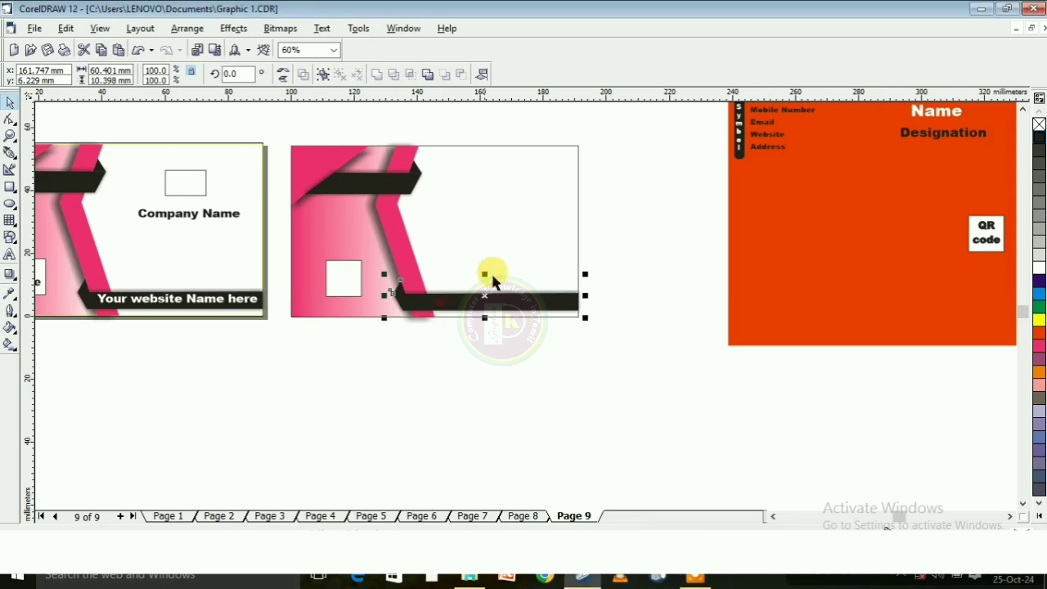
pyautogui.moveTo(476, 290); pyautogui.dragTo(532, 238)
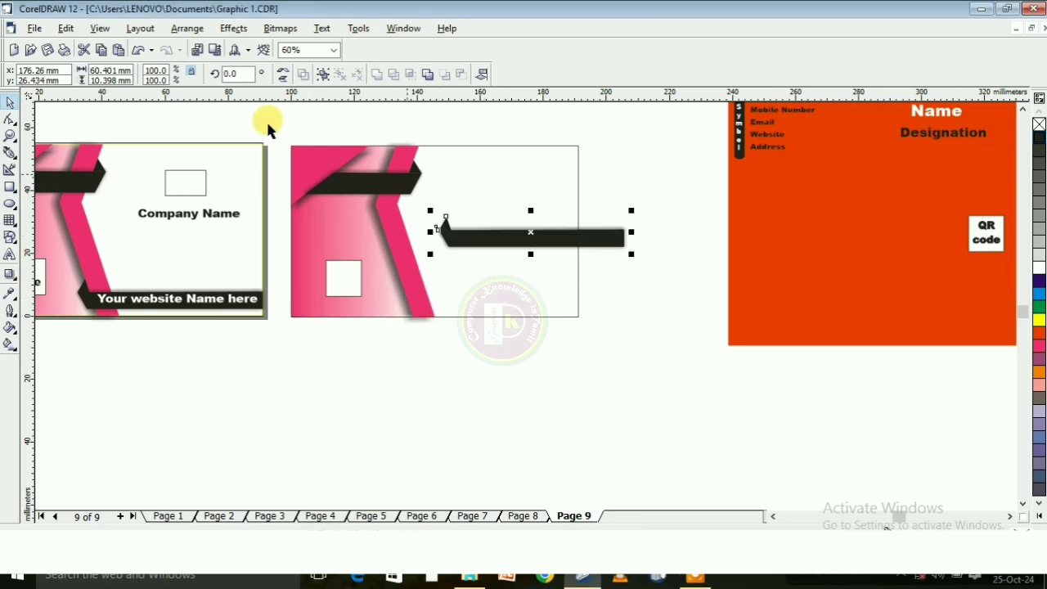
pyautogui.click(283, 73)
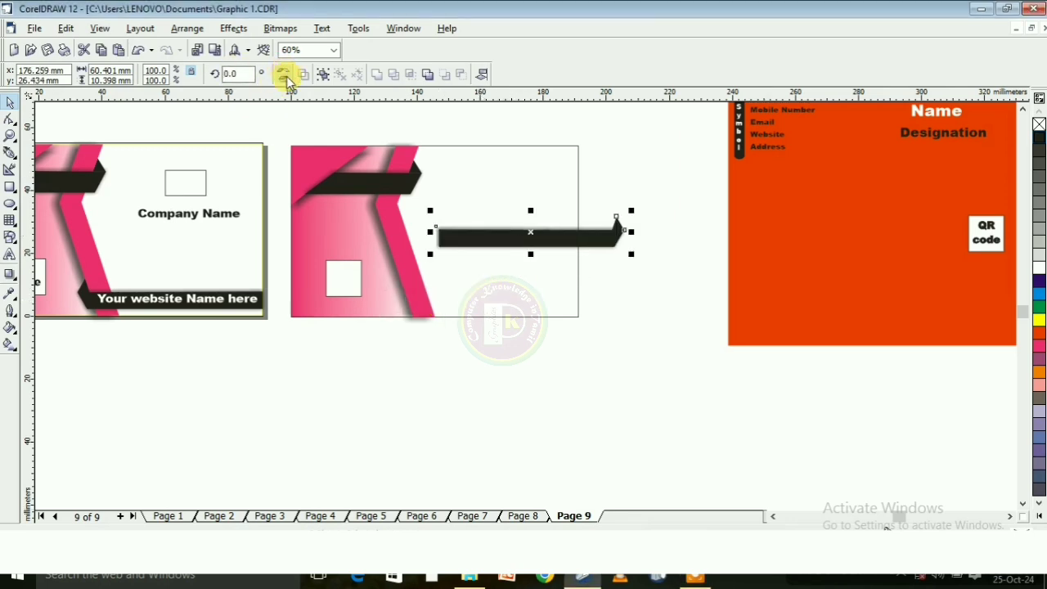
pyautogui.click(284, 74)
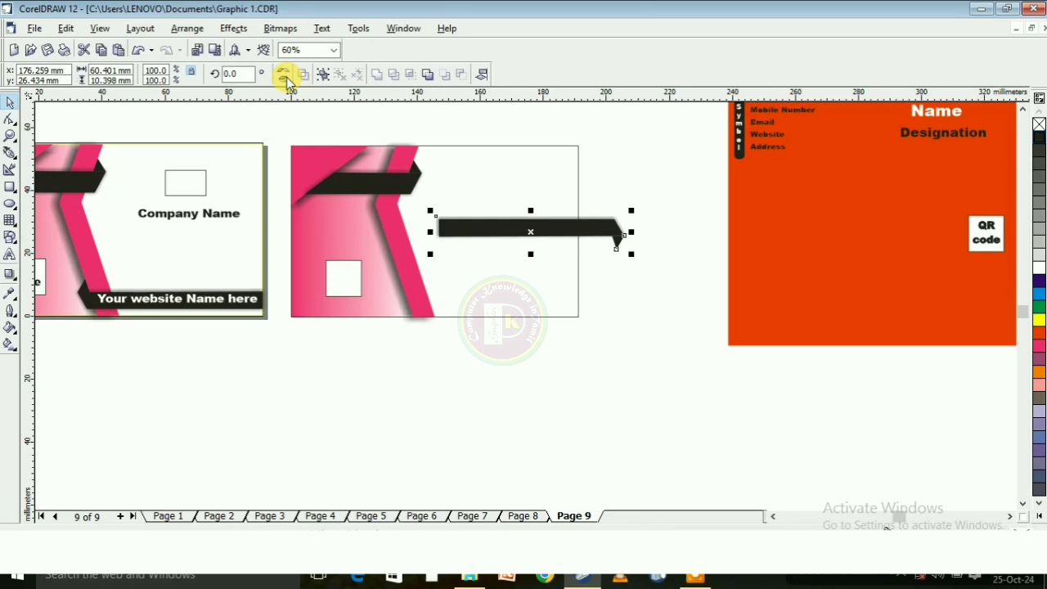
pyautogui.click(454, 233)
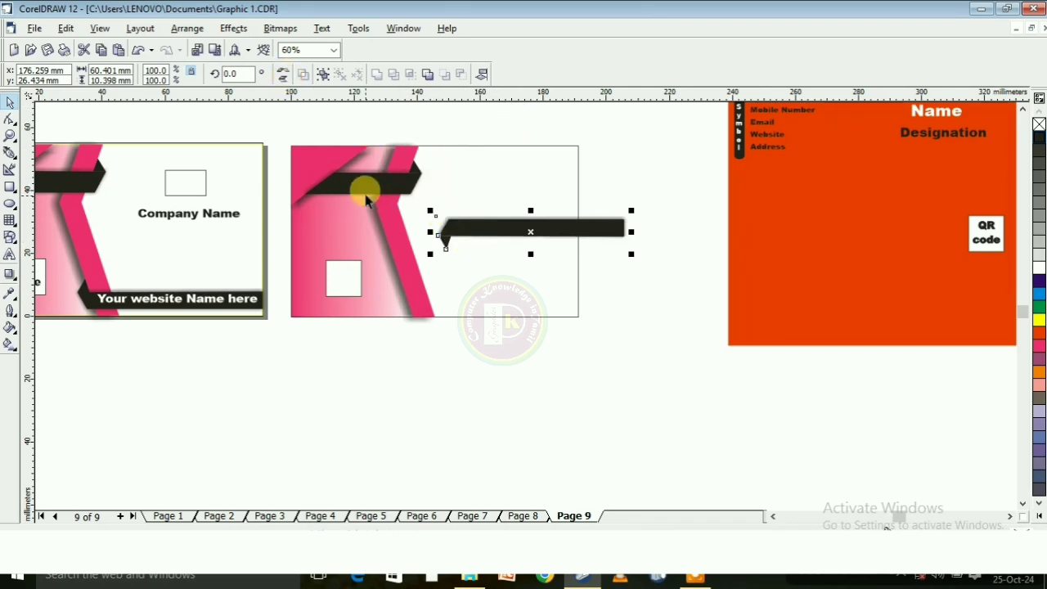
# Move the copied card's upper black ribbon with its fold off the card to the empty area below it
pyautogui.moveTo(461, 122); pyautogui.dragTo(304, 245)
pyautogui.moveTo(346, 169); pyautogui.dragTo(629, 356)
pyautogui.moveTo(502, 264); pyautogui.dragTo(421, 273)
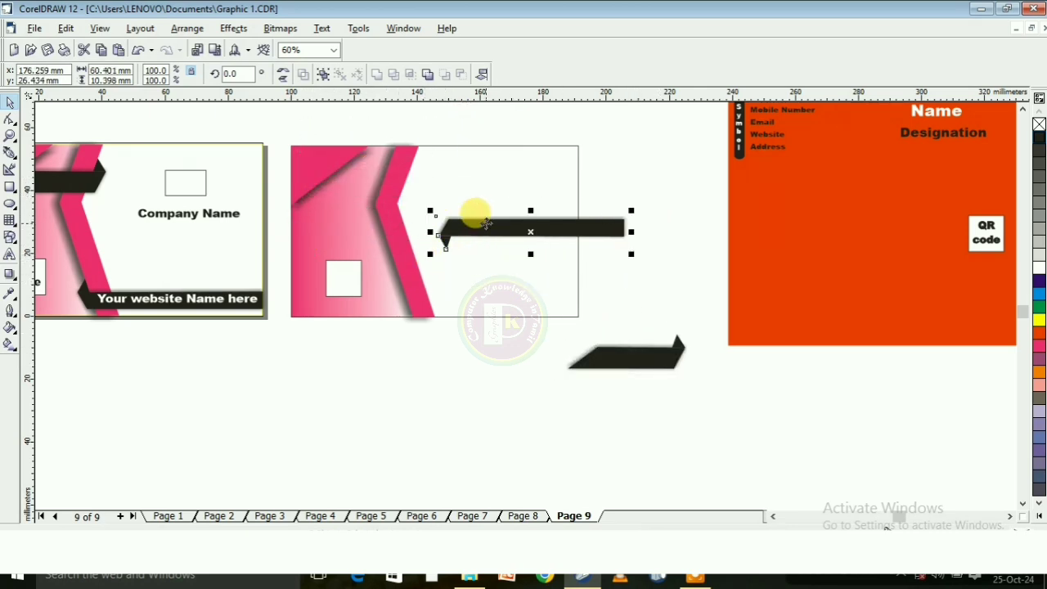
# Place the mirrored ribbon across the upper magenta strip and stretch its bar to the card's right edge
pyautogui.moveTo(475, 215); pyautogui.dragTo(406, 165)
pyautogui.scroll(2, 381, 148)
pyautogui.click(750, 187)
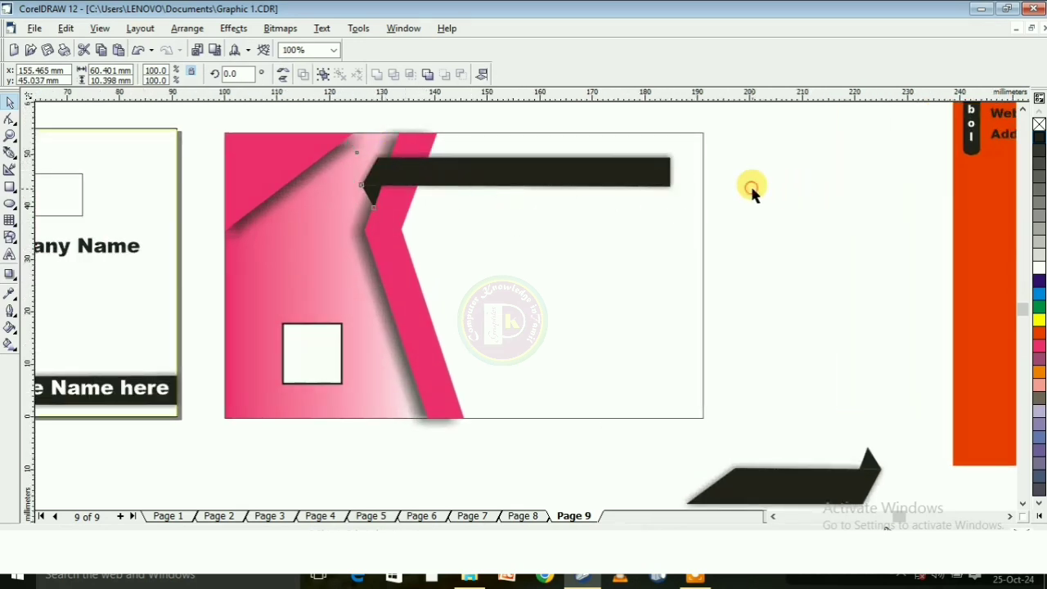
pyautogui.click(548, 185)
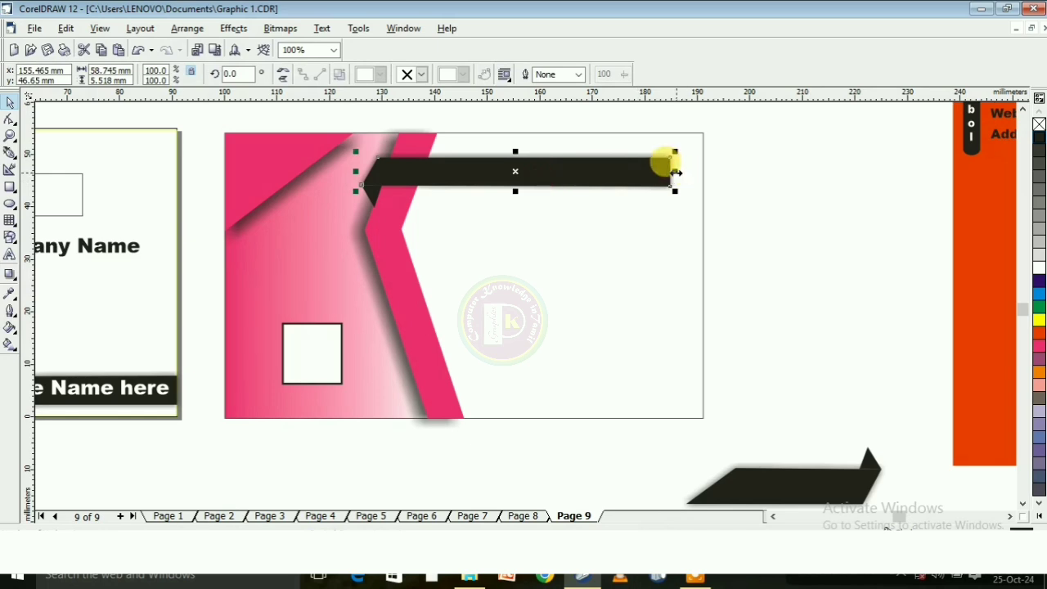
pyautogui.moveTo(671, 172); pyautogui.dragTo(703, 170)
pyautogui.click(761, 177)
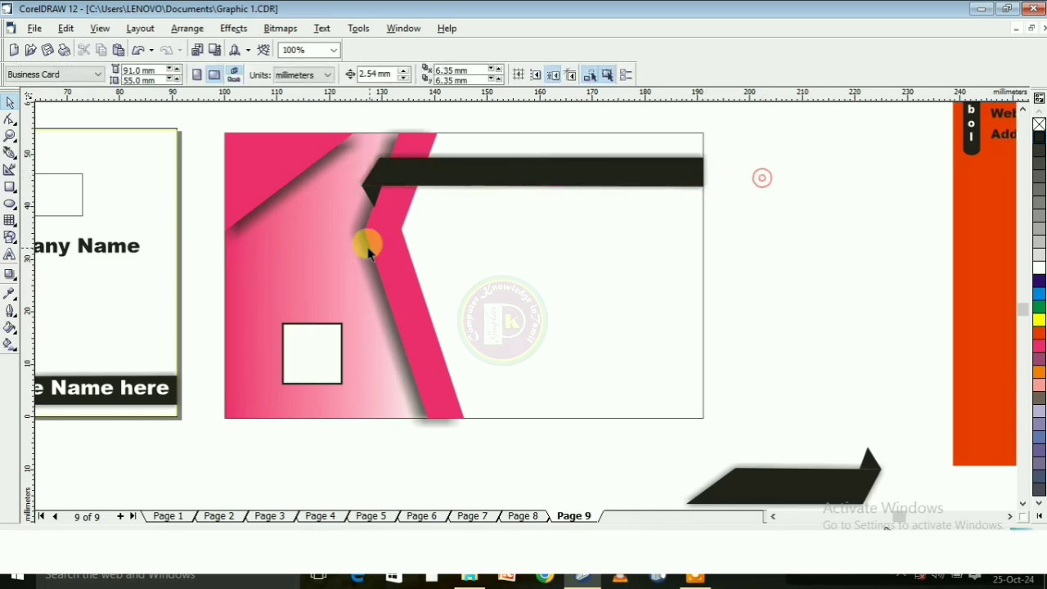
# Bring the set-aside black ribbon back onto the copied card, rotate it about 48 degrees, and lay it across the lower magenta strip
pyautogui.scroll(-3, 364, 248)
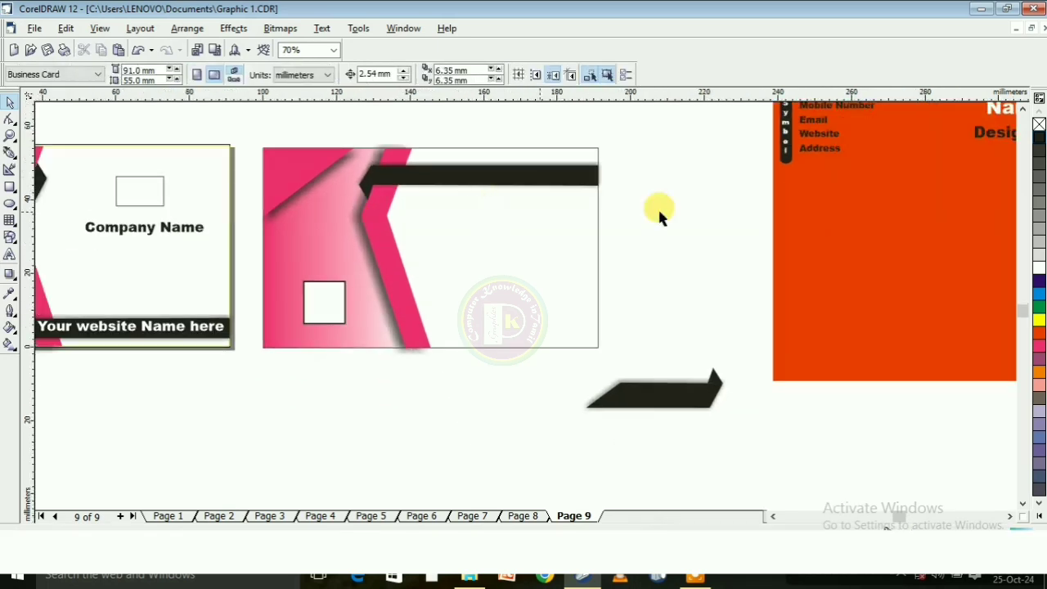
pyautogui.moveTo(710, 395); pyautogui.dragTo(567, 303)
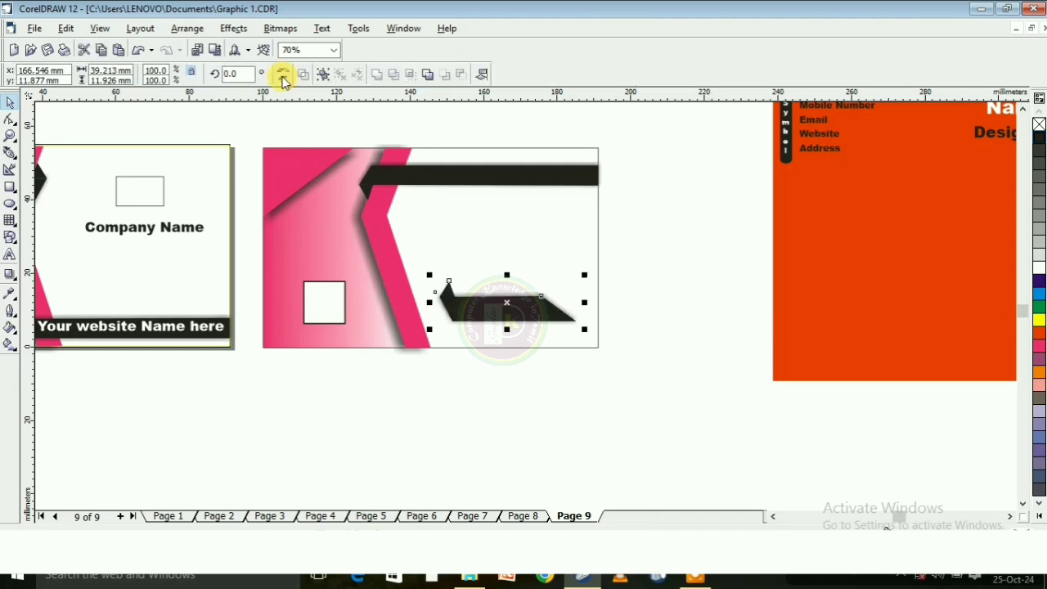
pyautogui.click(283, 74)
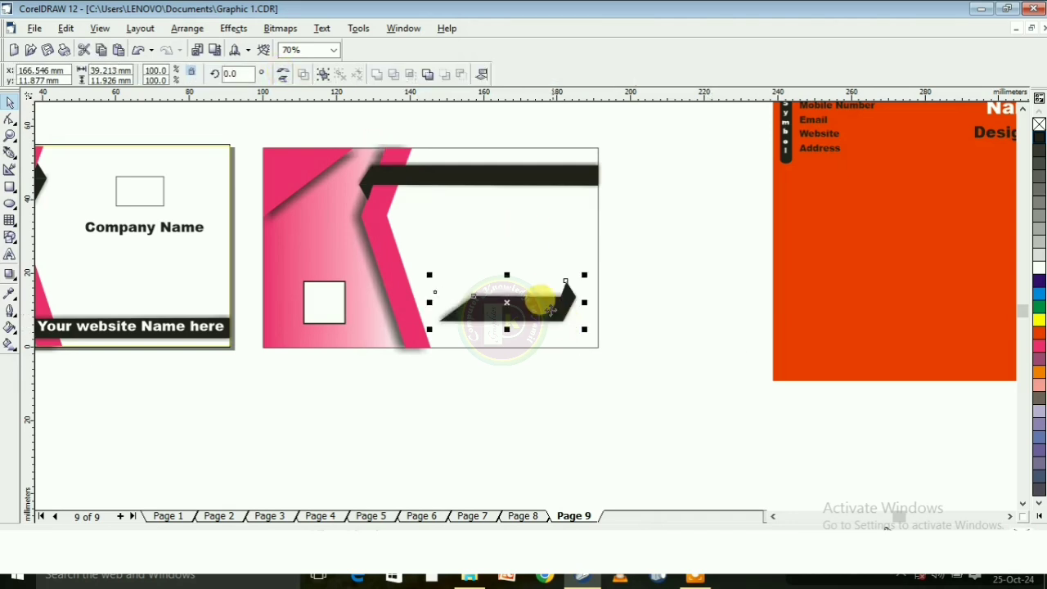
pyautogui.moveTo(542, 299)
pyautogui.mouseDown()
pyautogui.moveTo(404, 309)
pyautogui.moveTo(438, 313)
pyautogui.moveTo(474, 286)
pyautogui.moveTo(416, 248)
pyautogui.moveTo(405, 256)
pyautogui.moveTo(467, 252)
pyautogui.moveTo(471, 270)
pyautogui.mouseUp()
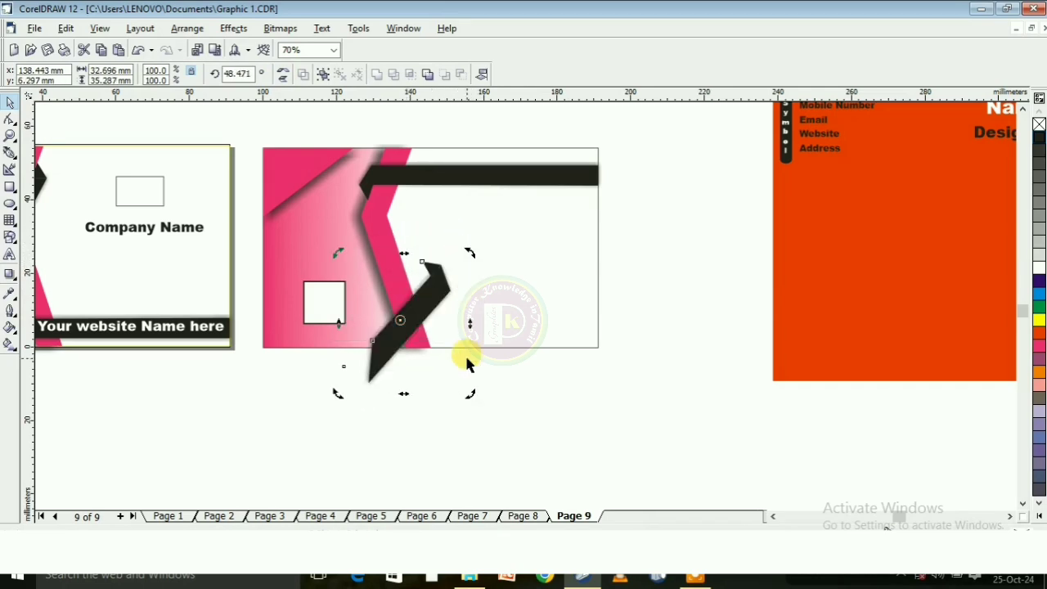
pyautogui.moveTo(468, 354); pyautogui.dragTo(460, 239)
pyautogui.scroll(4, 390, 276)
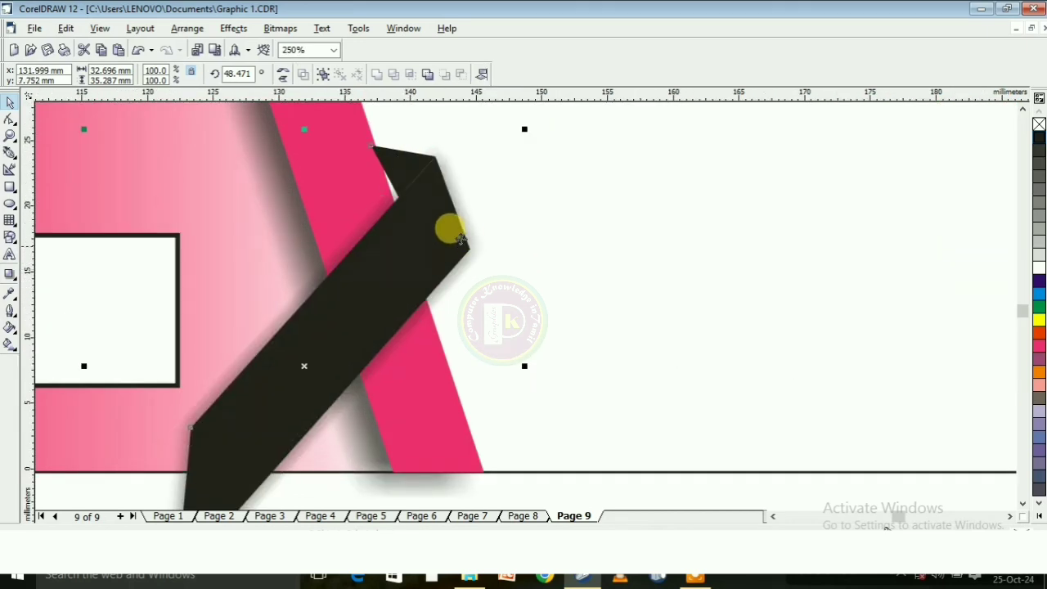
# Reshape the diagonal ribbon's small fold triangle so its corner nodes meet the magenta strip's edge and the ribbon
pyautogui.click(10, 123)
pyautogui.click(400, 166)
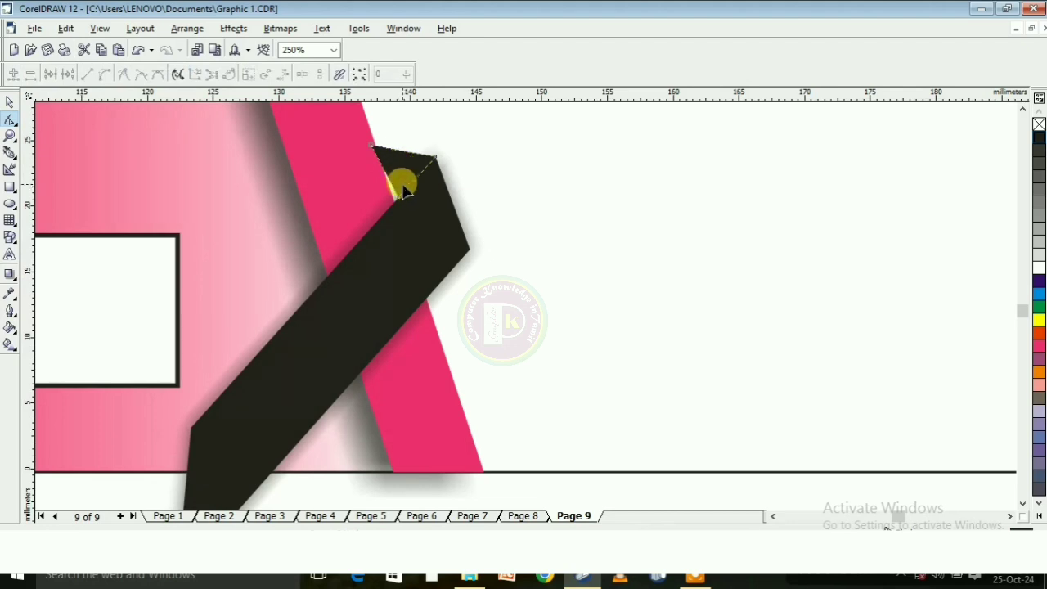
pyautogui.click(398, 198)
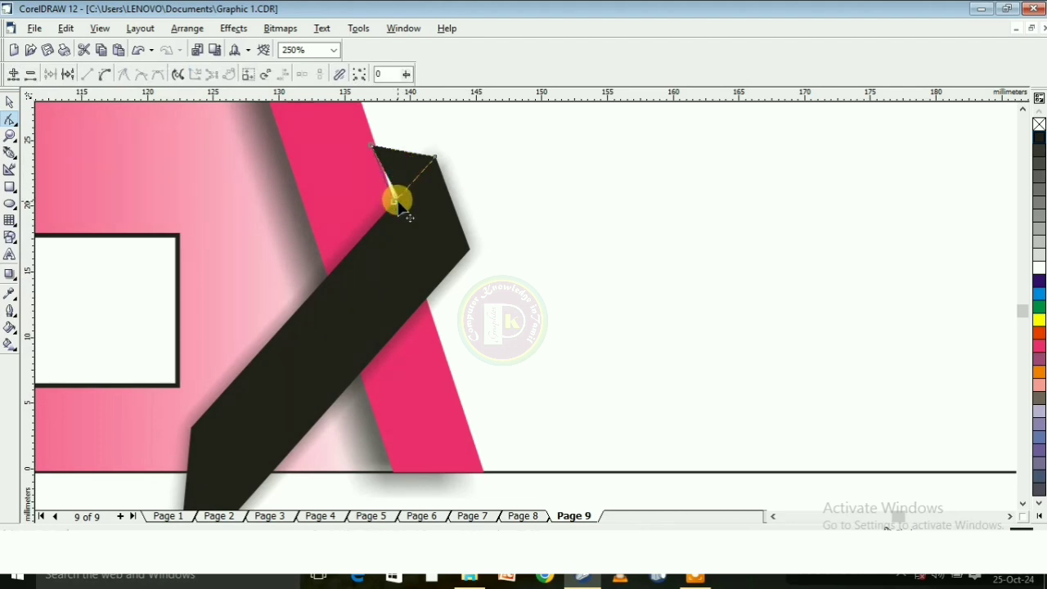
pyautogui.click(376, 151)
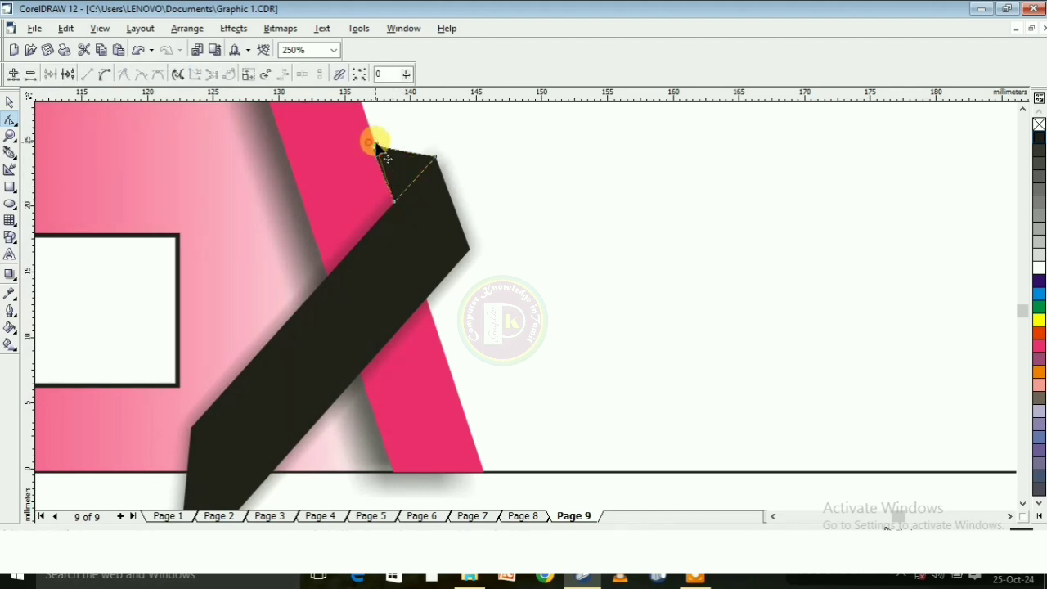
# Reshape the diagonal ribbon's lower end so it finishes flush with the card's bottom edge
pyautogui.scroll(-3, 421, 175)
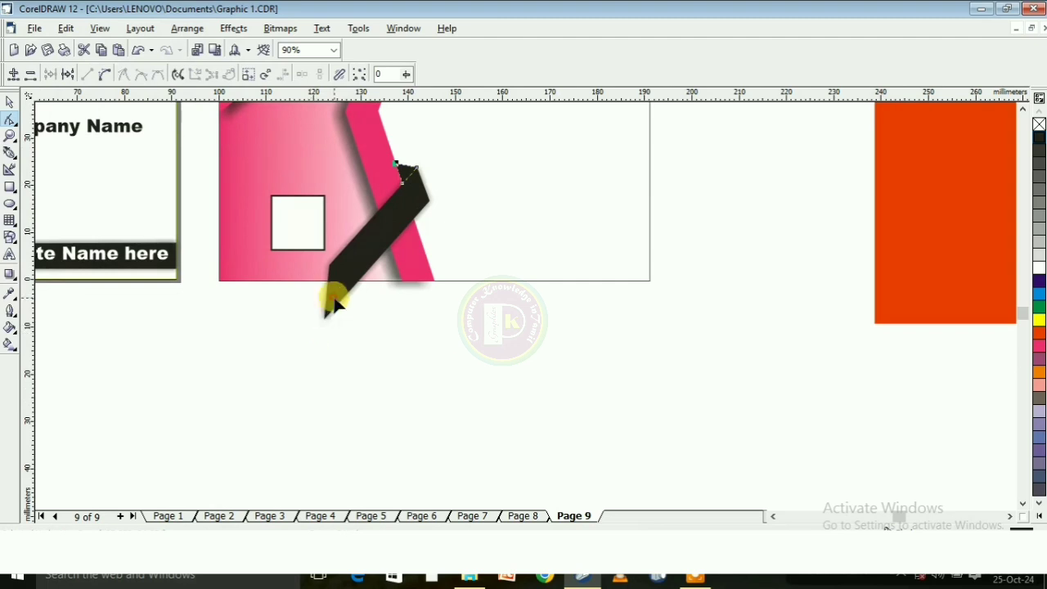
pyautogui.click(352, 288)
pyautogui.moveTo(354, 282); pyautogui.dragTo(329, 286)
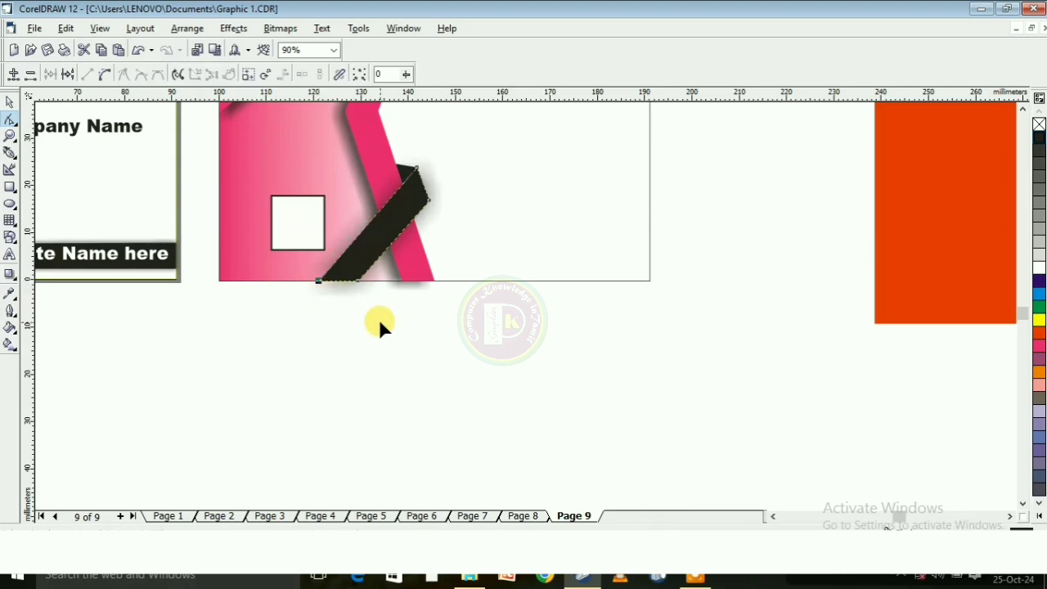
pyautogui.scroll(-1, 381, 325)
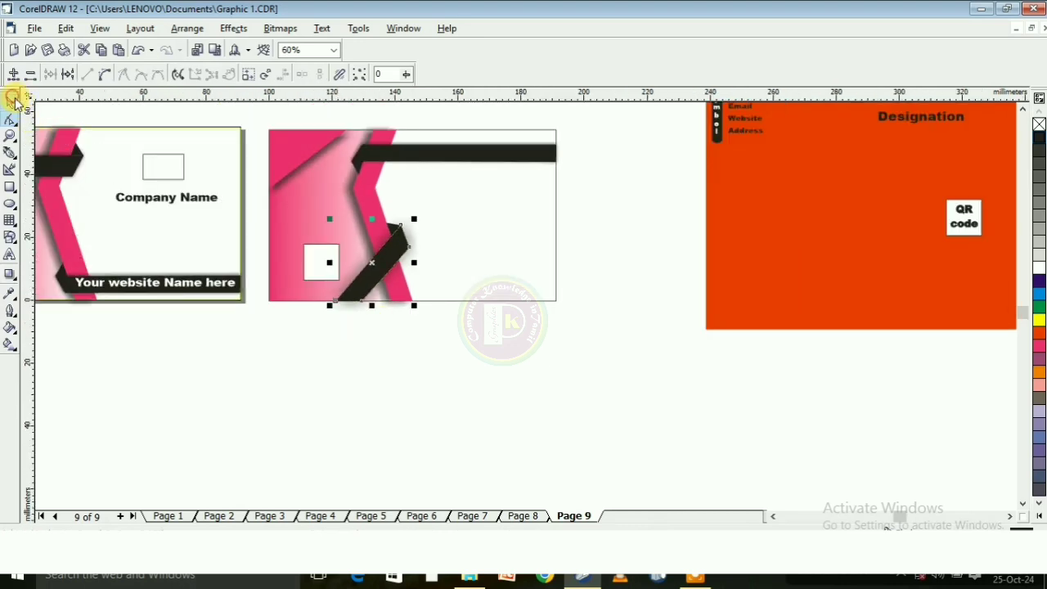
pyautogui.click(11, 99)
pyautogui.scroll(-2, 421, 399)
pyautogui.click(507, 390)
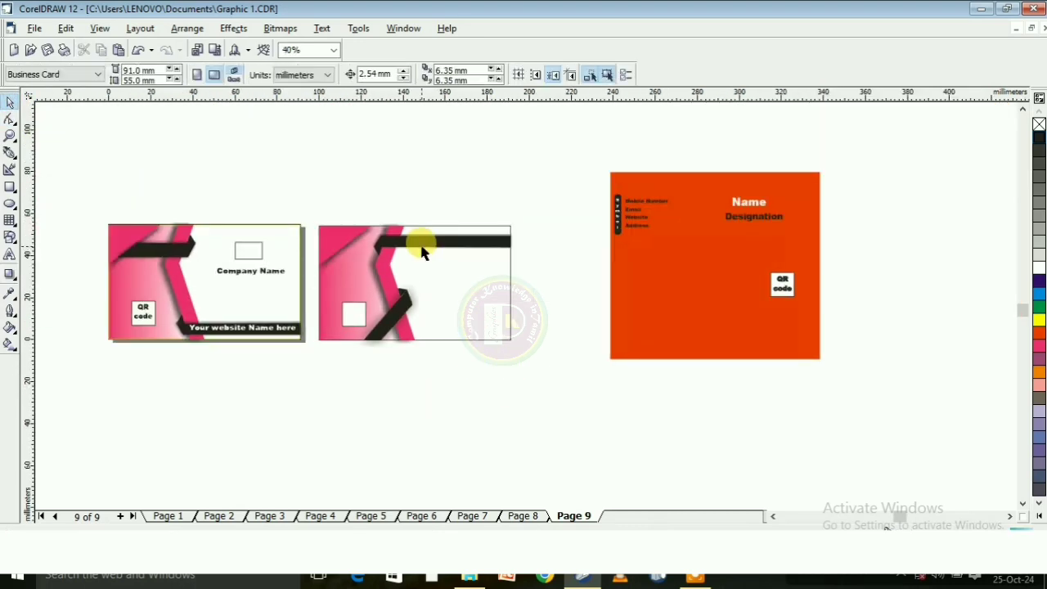
# Apply the Flat Bottom Right drop shadow to the copied card's upper black bar and shorten the shadow's offset
pyautogui.scroll(1, 422, 252)
pyautogui.click(421, 234)
pyautogui.click(10, 273)
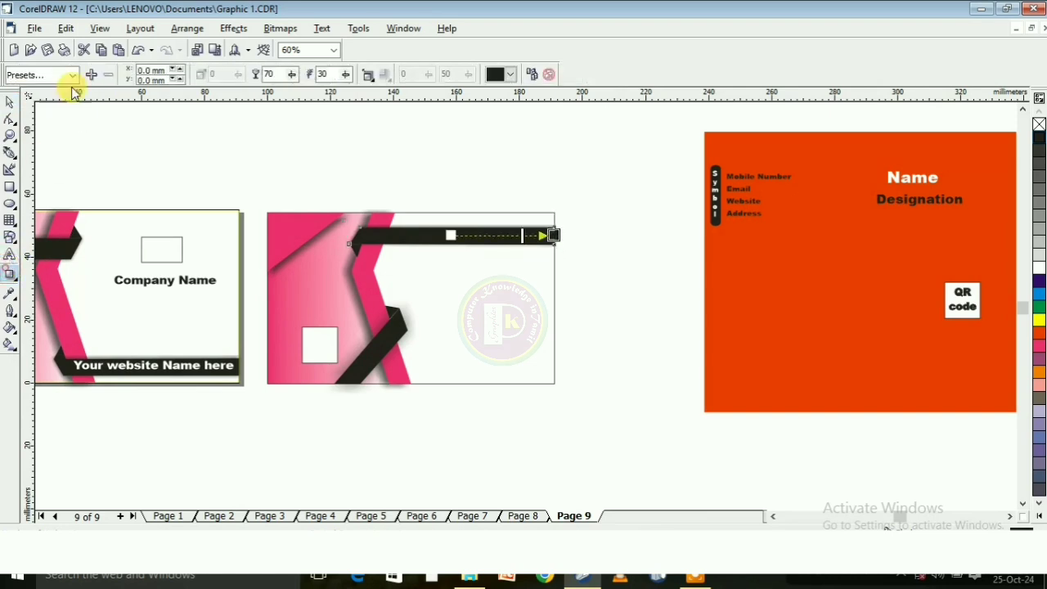
pyautogui.click(72, 74)
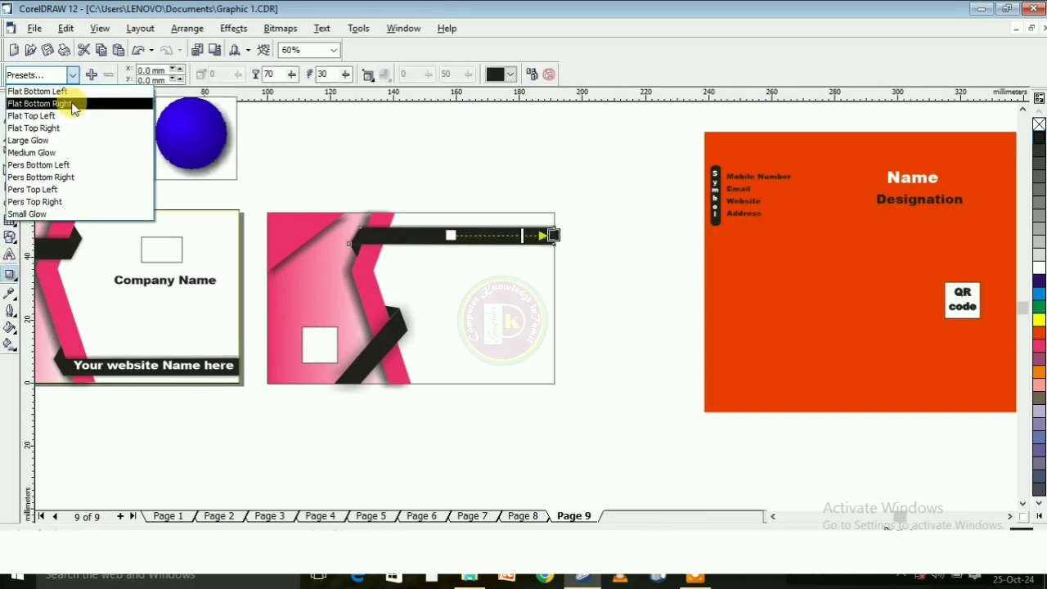
pyautogui.click(73, 106)
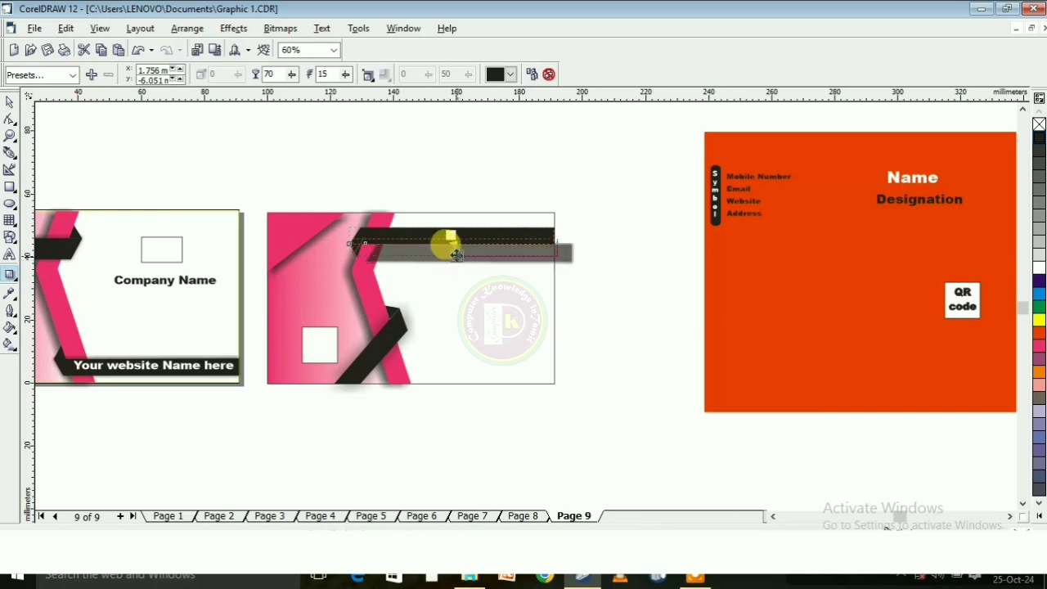
pyautogui.moveTo(455, 255); pyautogui.dragTo(431, 235)
pyautogui.scroll(1, 483, 262)
pyautogui.scroll(-1, 398, 331)
# Apply the Flat Bottom Right drop shadow to the diagonal ribbon and pull the shadow in close to it
pyautogui.click(351, 351)
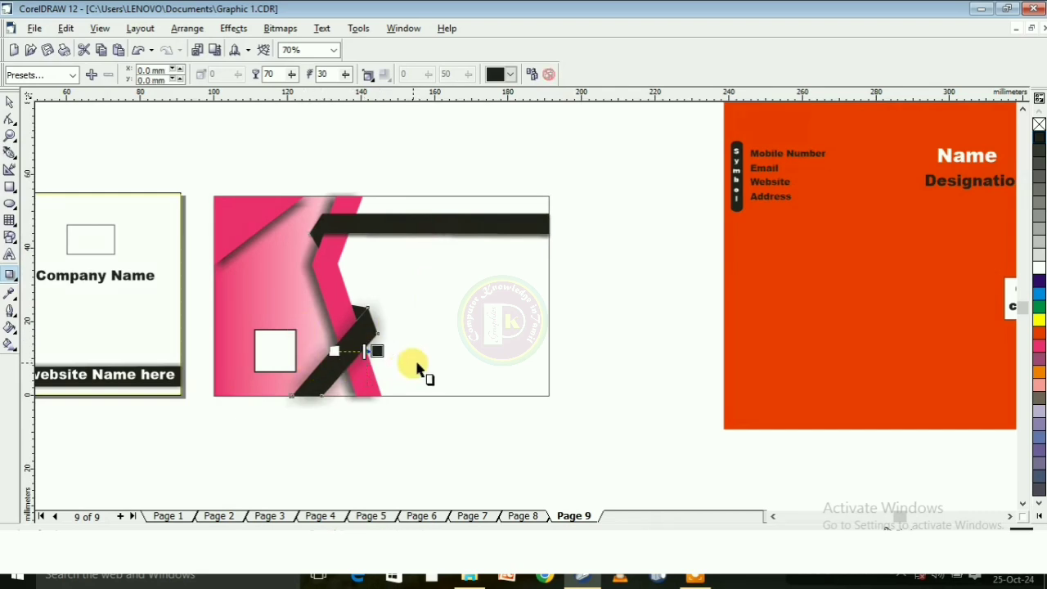
pyautogui.click(71, 75)
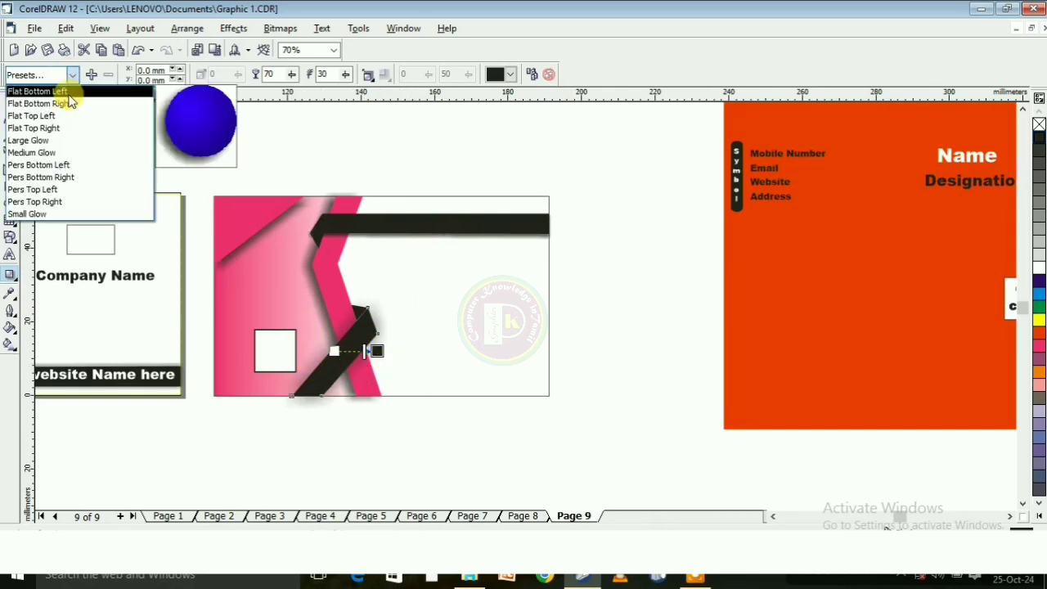
pyautogui.click(71, 103)
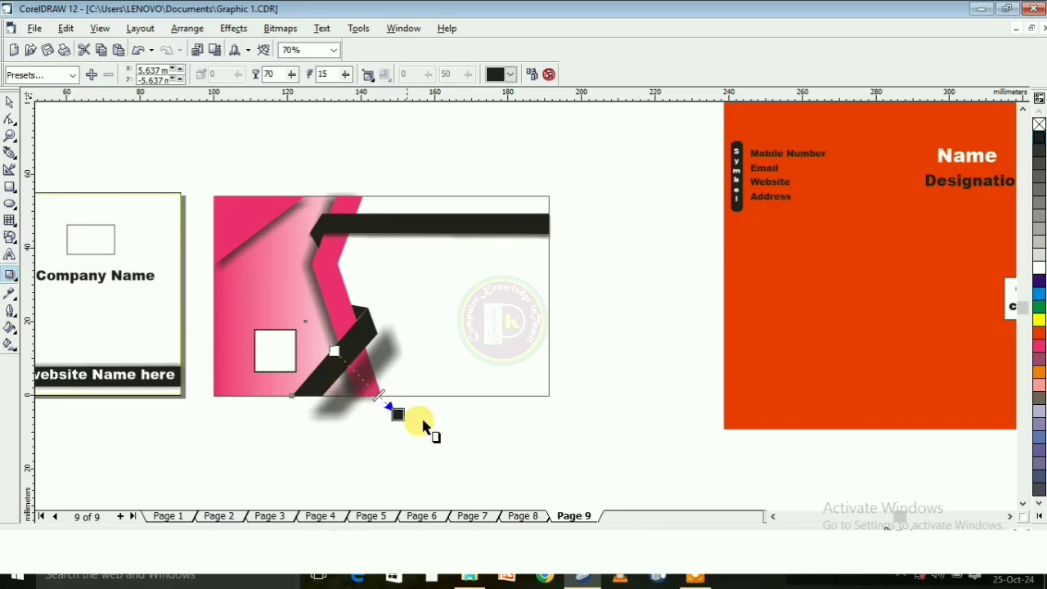
pyautogui.moveTo(396, 414); pyautogui.dragTo(379, 381)
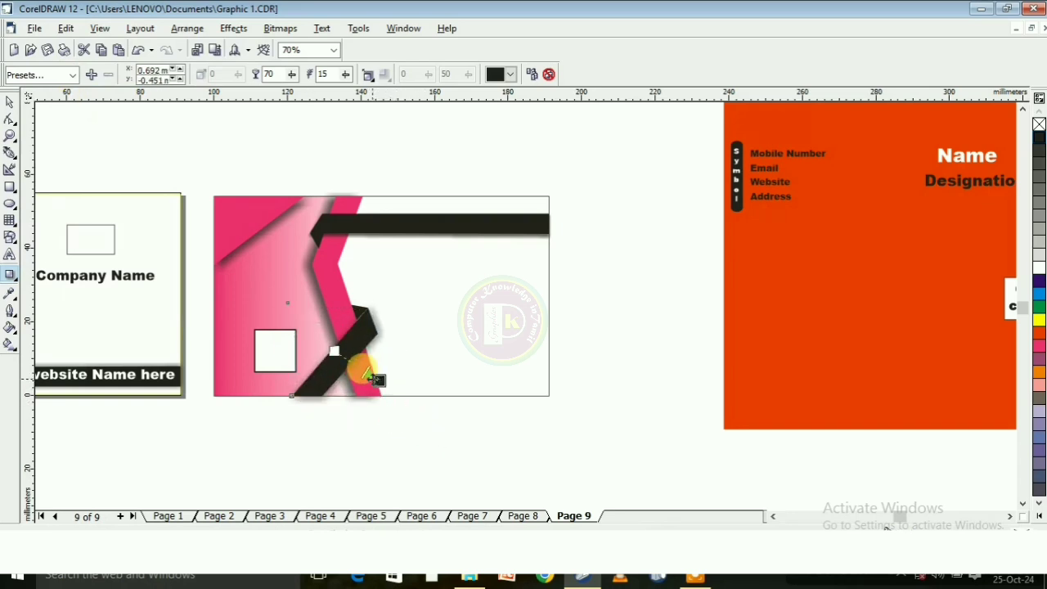
pyautogui.click(7, 103)
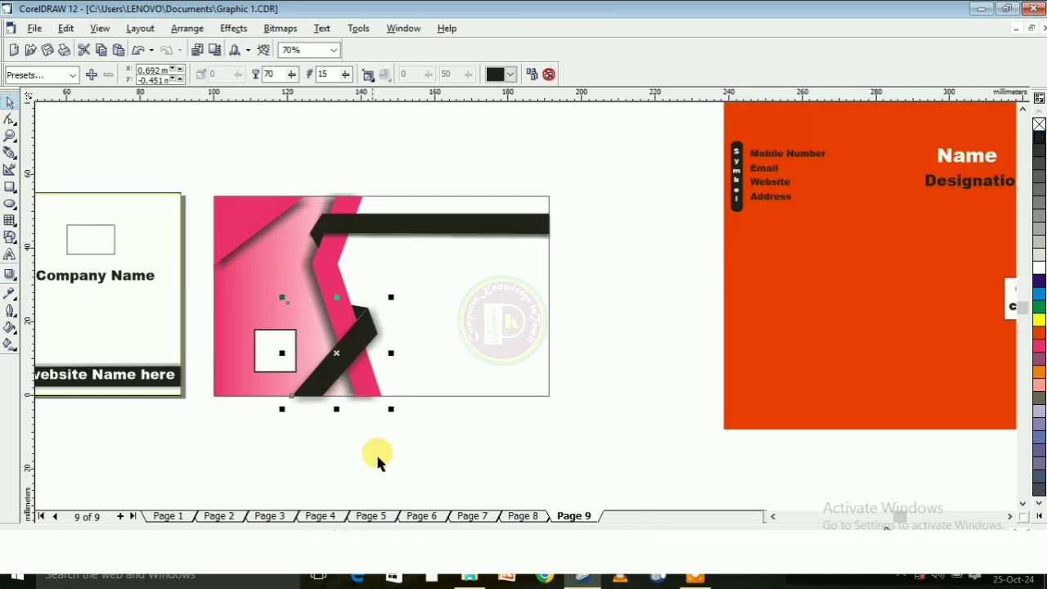
pyautogui.click(375, 452)
# Delete the empty white square from the copied card and move the orange block's QR code box onto the card's lower white area
pyautogui.scroll(-2, 270, 360)
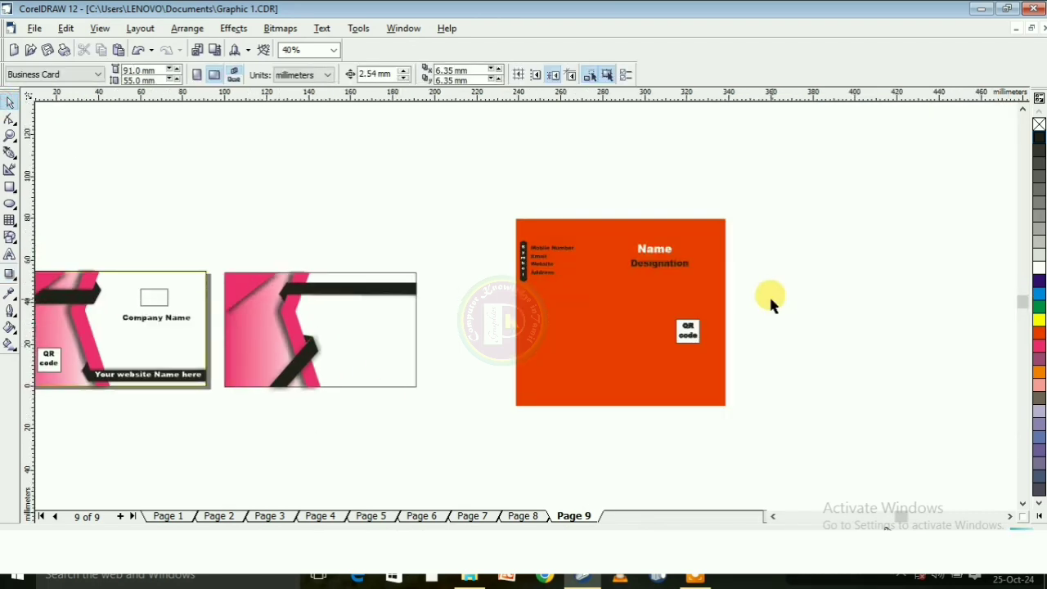
pyautogui.moveTo(772, 297); pyautogui.dragTo(386, 359)
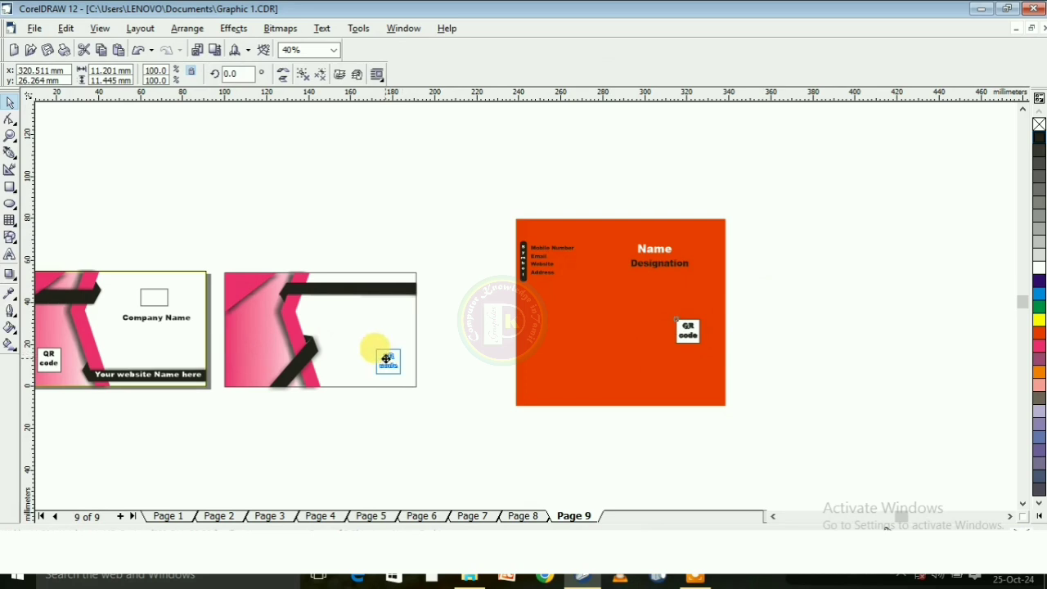
pyautogui.scroll(1, 608, 232)
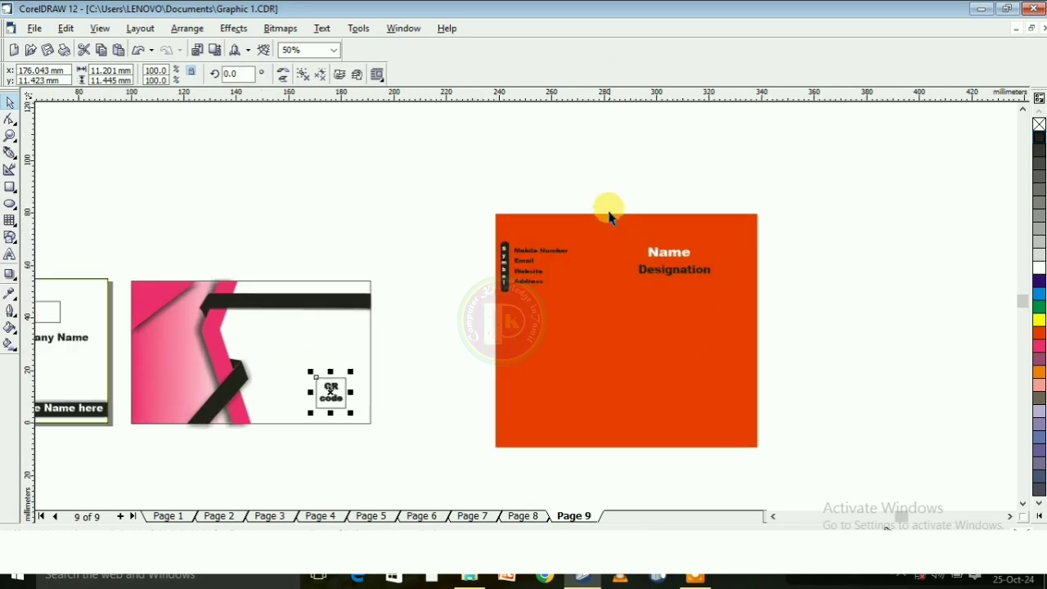
# Move the "Name" and "Designation" texts from the orange block onto the copied card, centring "Name" on the upper black bar
pyautogui.click(687, 295)
pyautogui.moveTo(661, 236); pyautogui.dragTo(278, 304)
pyautogui.scroll(2, 237, 303)
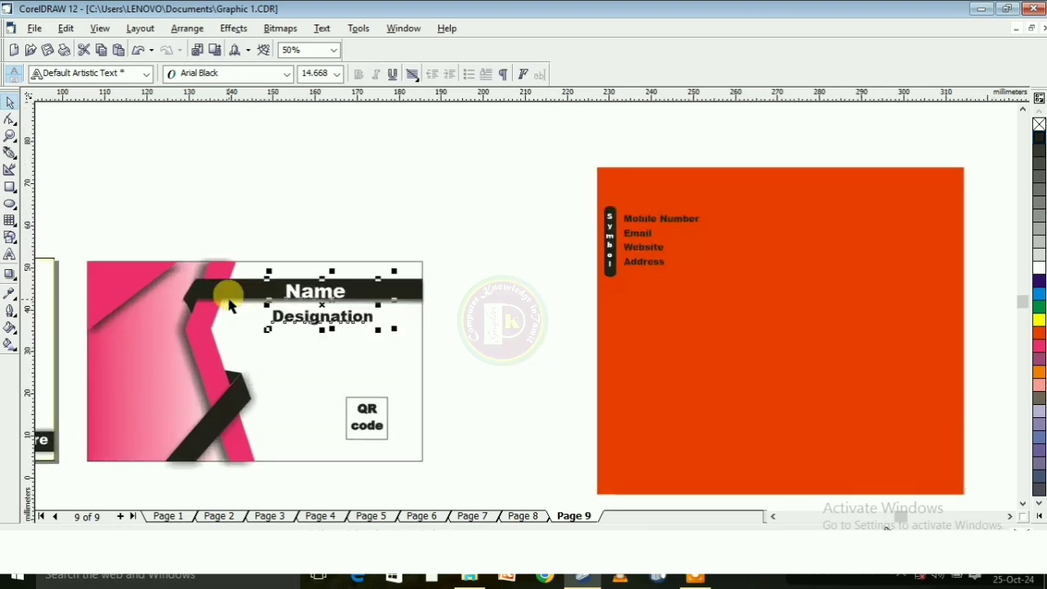
pyautogui.click(518, 335)
pyautogui.moveTo(338, 293); pyautogui.dragTo(337, 276)
pyautogui.click(511, 321)
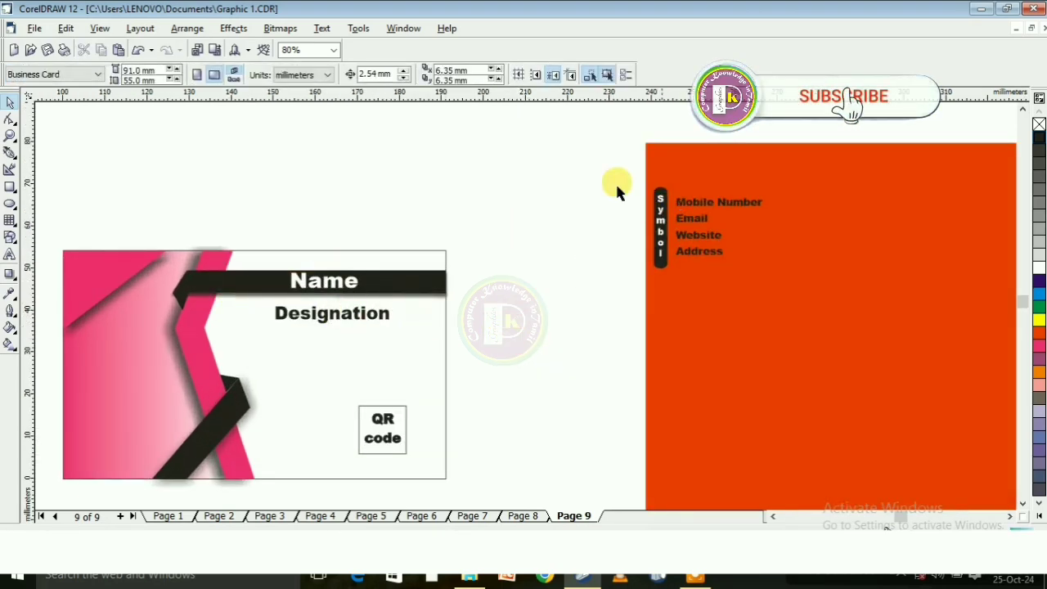
# Move the symbol strip and the mobile number, email, website and address labels from the orange block onto the card's lower gradient panel
pyautogui.moveTo(608, 161); pyautogui.dragTo(390, 357)
pyautogui.scroll(-2, 760, 273)
pyautogui.scroll(3, 322, 391)
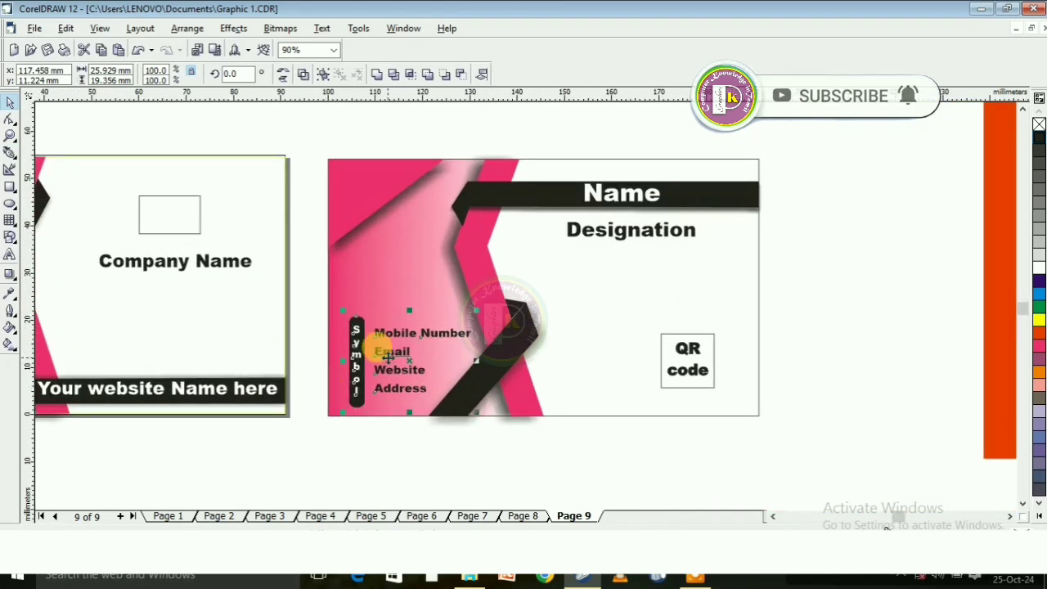
pyautogui.scroll(1, 389, 357)
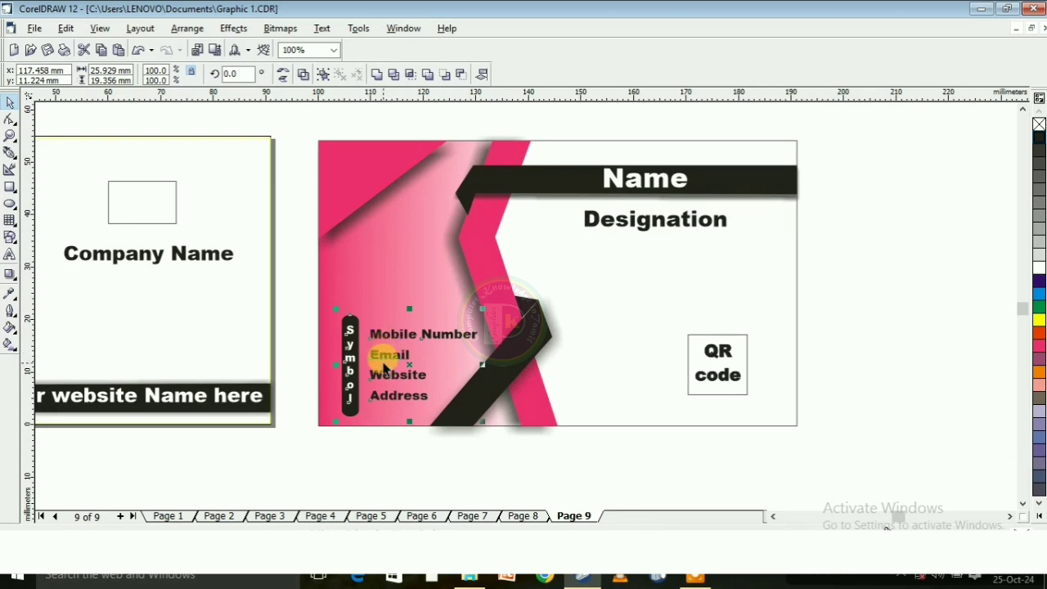
pyautogui.click(363, 466)
pyautogui.scroll(-1, 378, 429)
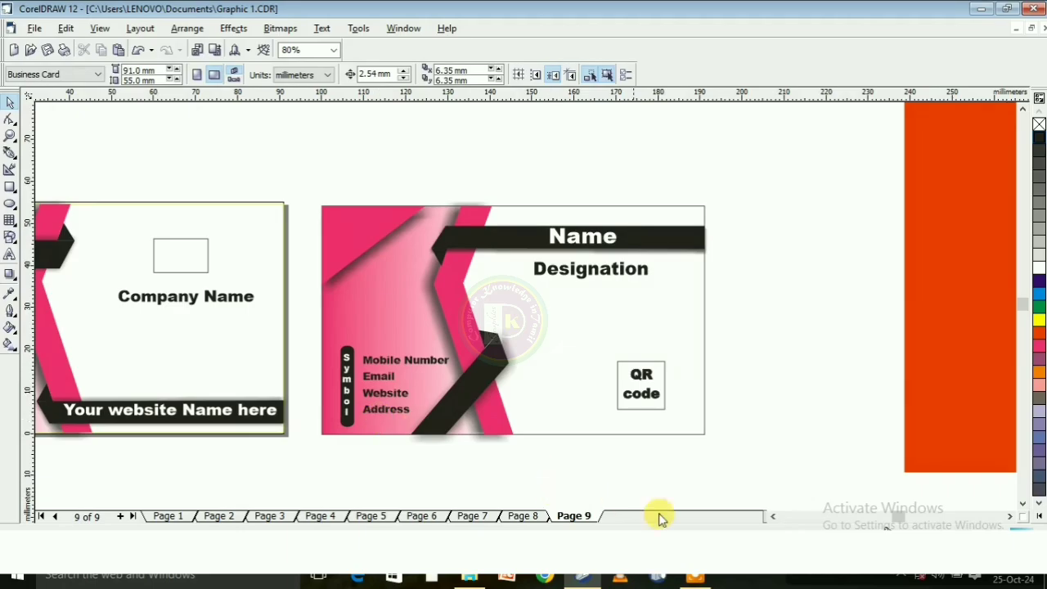
pyautogui.scroll(1, 414, 323)
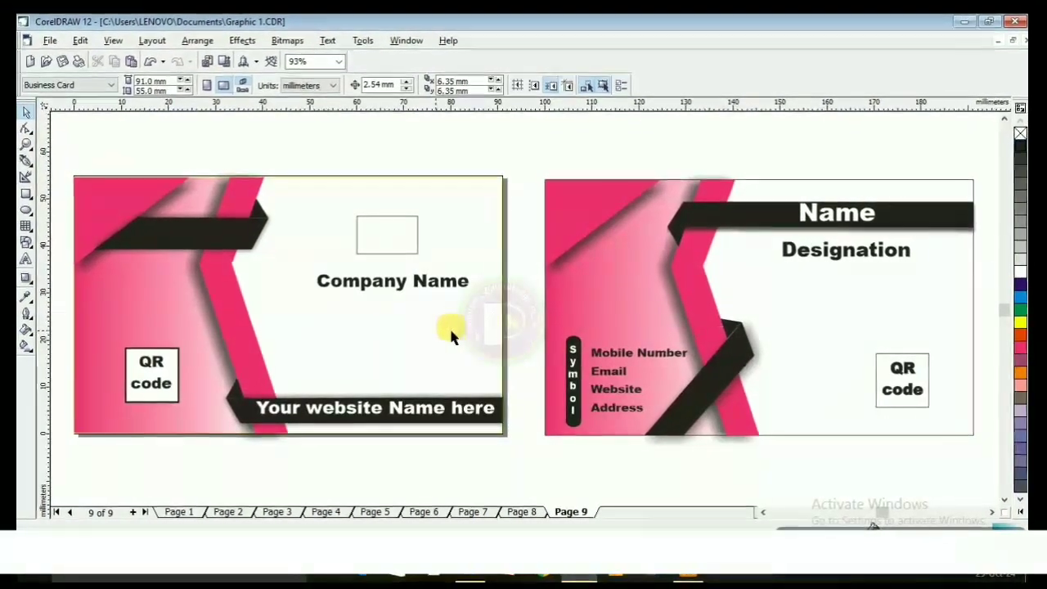